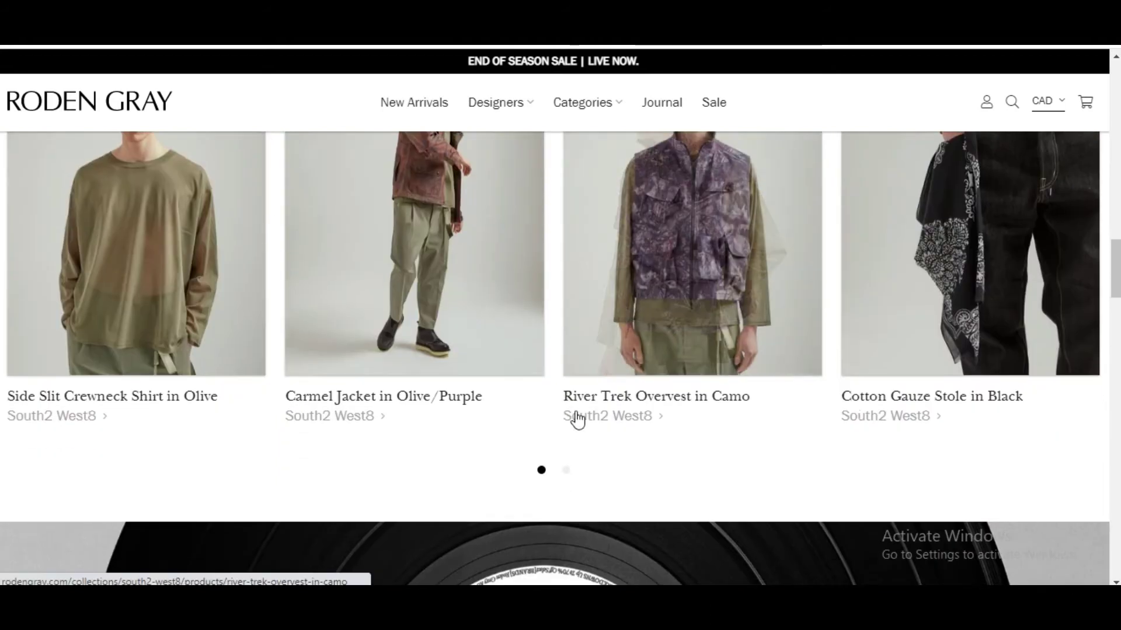
Step: Browse down the Roden Gray homepage and view the Designers and Categories mega-menus
{"action": "scroll", "coordinate": [835, 408], "scroll_direction": "down", "scroll_amount": 8}
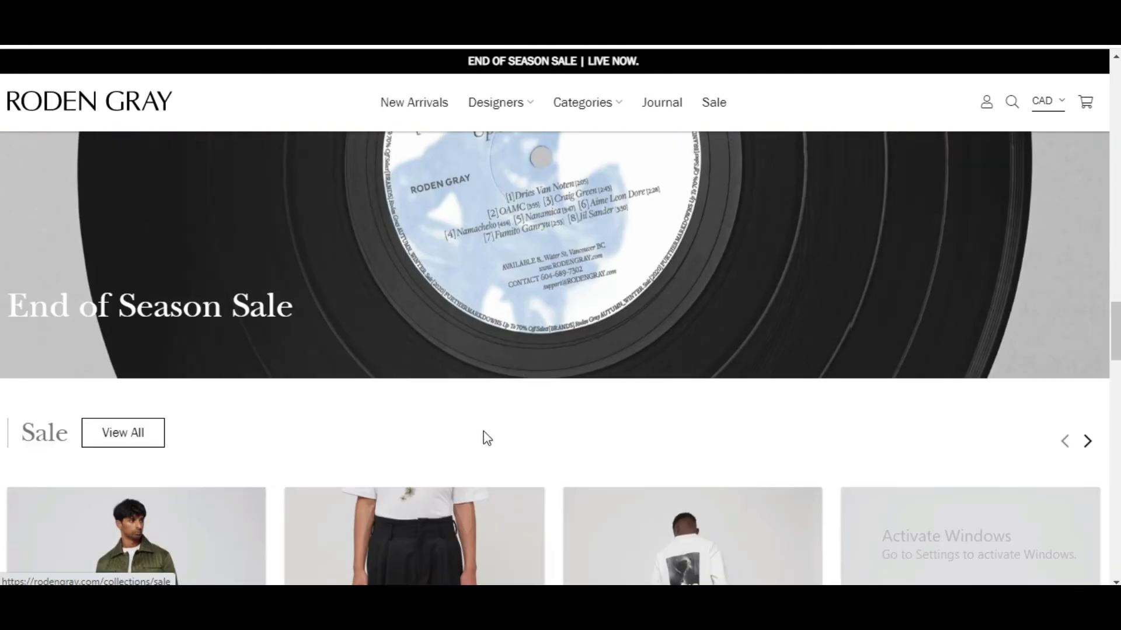
{"action": "scroll", "coordinate": [526, 439], "scroll_direction": "down", "scroll_amount": 5}
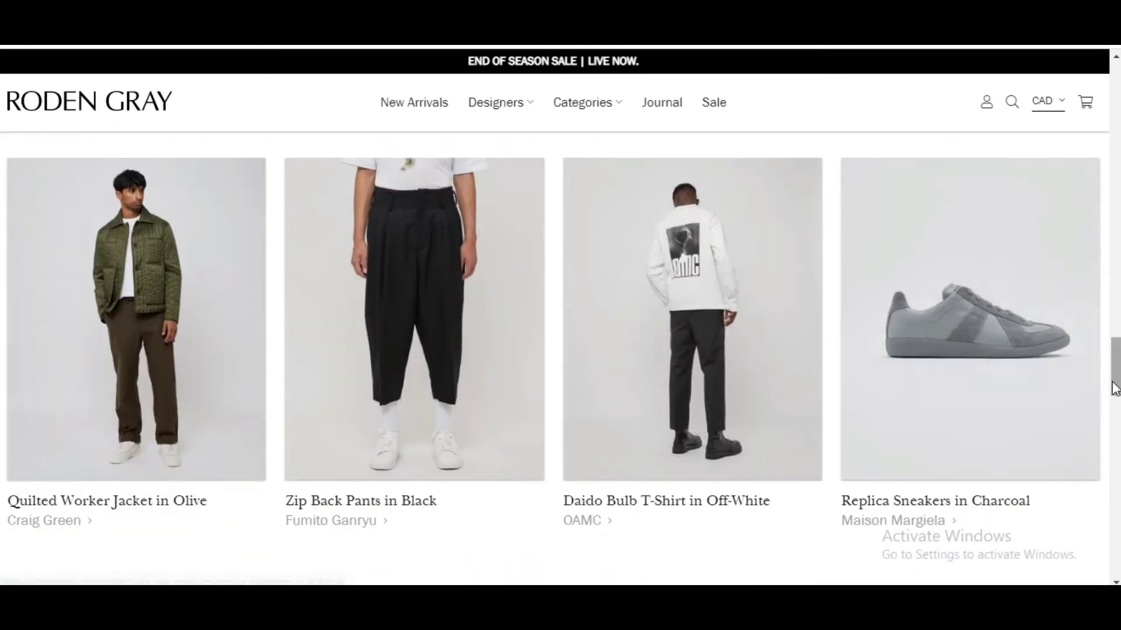
{"action": "scroll", "coordinate": [1103, 382], "scroll_direction": "down", "scroll_amount": 9}
{"action": "scroll", "coordinate": [1103, 381], "scroll_direction": "down", "scroll_amount": 15}
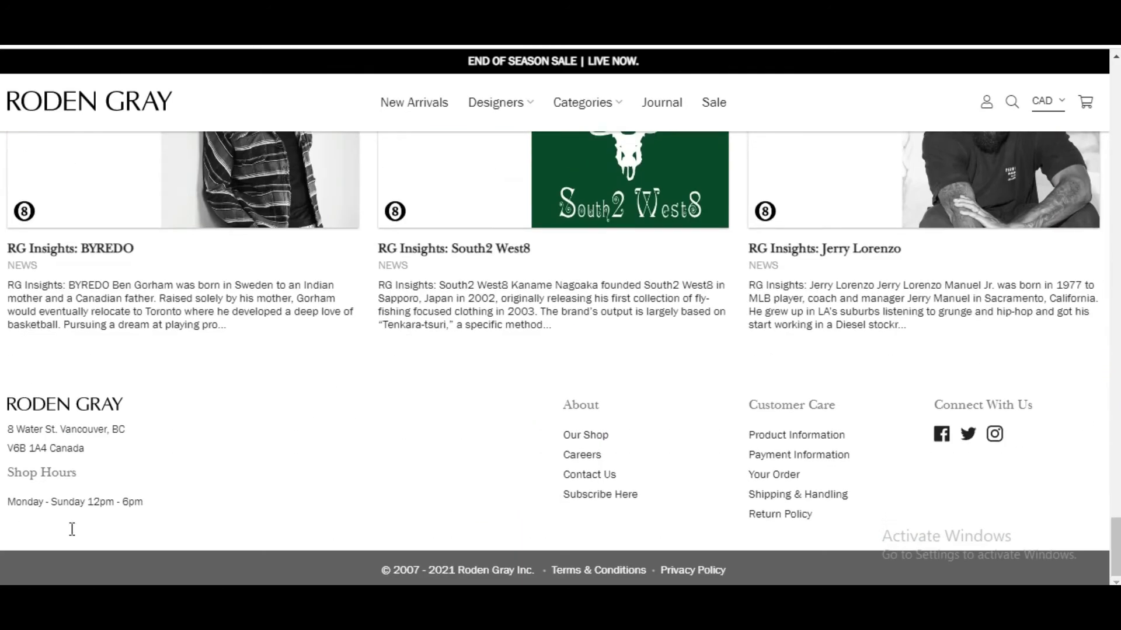
{"action": "scroll", "coordinate": [908, 245], "scroll_direction": "up", "scroll_amount": 10}
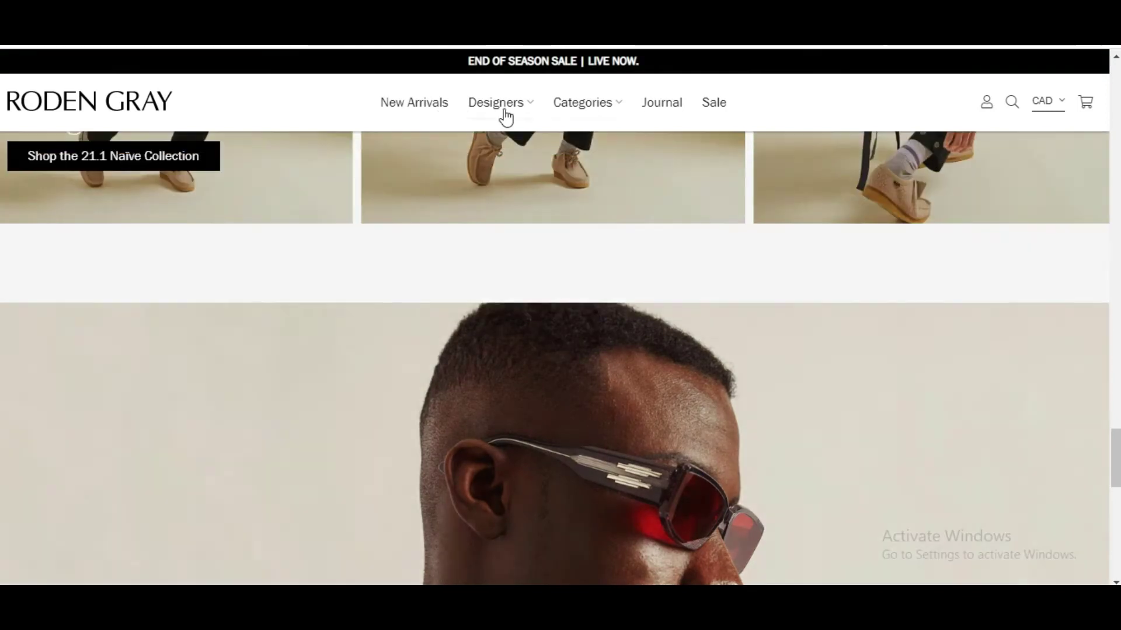
{"action": "mouse_move", "coordinate": [505, 115]}
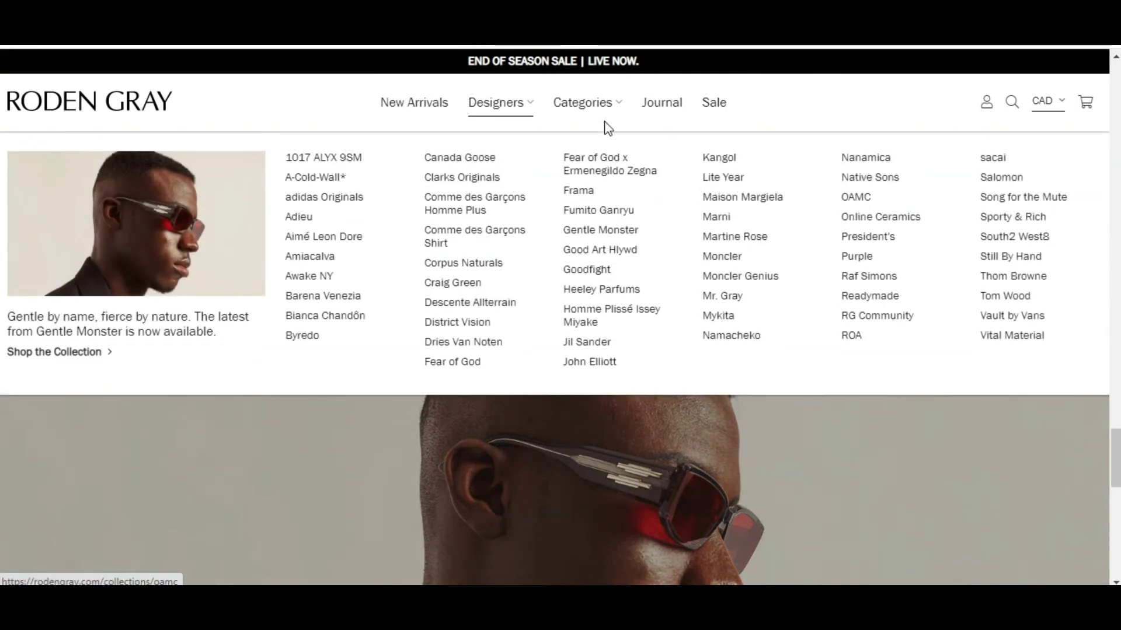
{"action": "mouse_move", "coordinate": [585, 107]}
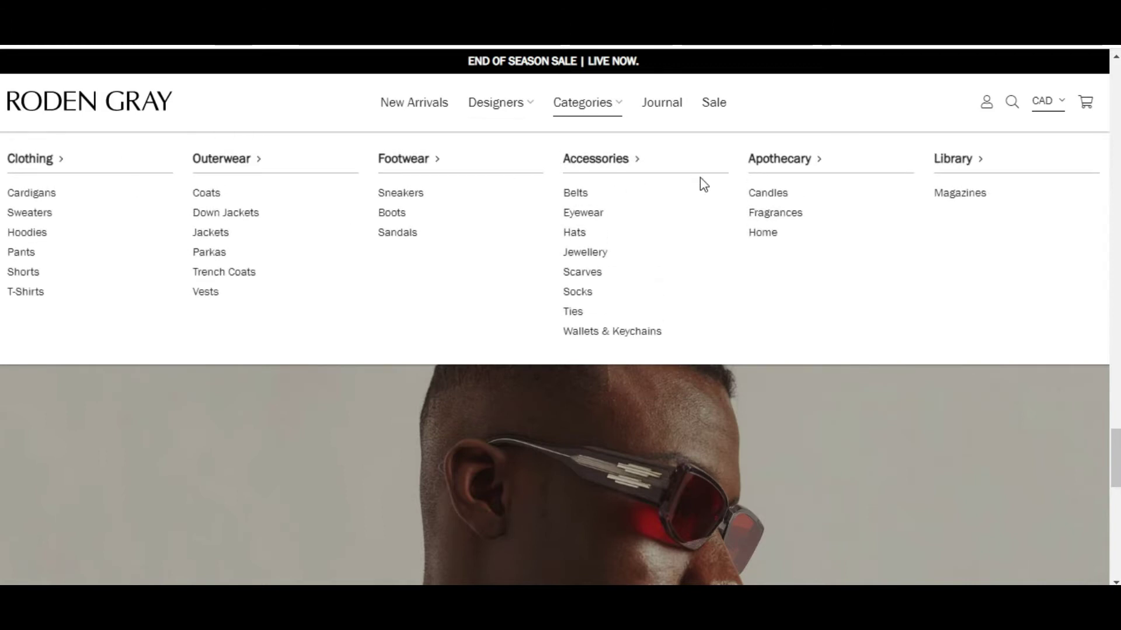
{"action": "left_click", "coordinate": [825, 97]}
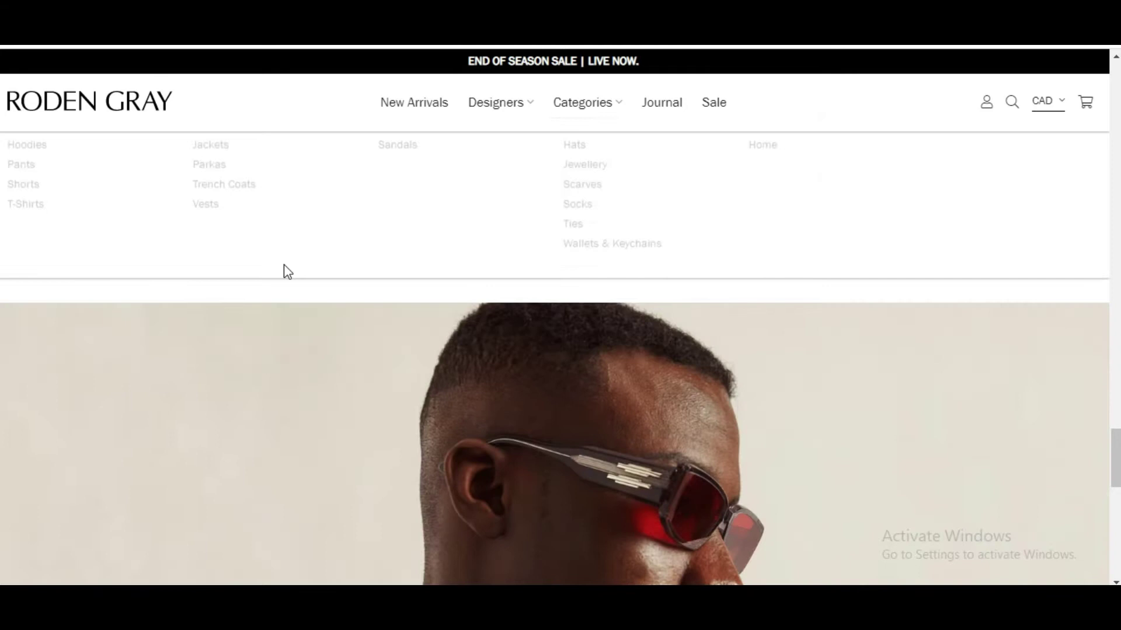
Step: Scroll back to the Byredo section showing the Rinse Free Handwash 30ml products
{"action": "scroll", "coordinate": [720, 306], "scroll_direction": "up", "scroll_amount": 5}
{"action": "scroll", "coordinate": [719, 307], "scroll_direction": "up", "scroll_amount": 20}
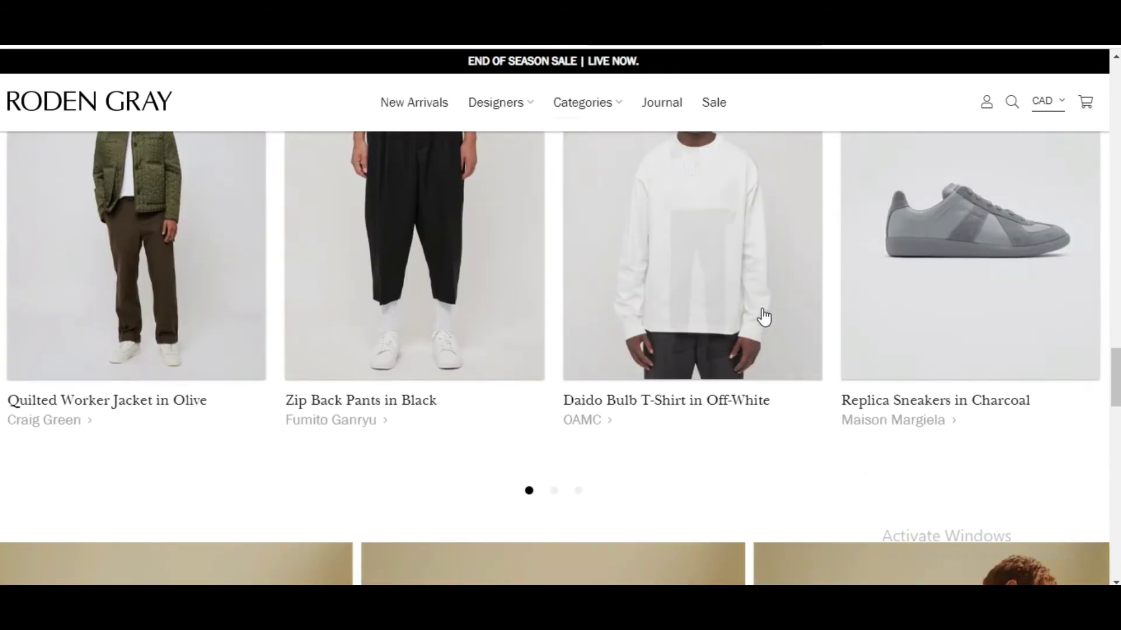
{"action": "scroll", "coordinate": [841, 305], "scroll_direction": "up", "scroll_amount": 15}
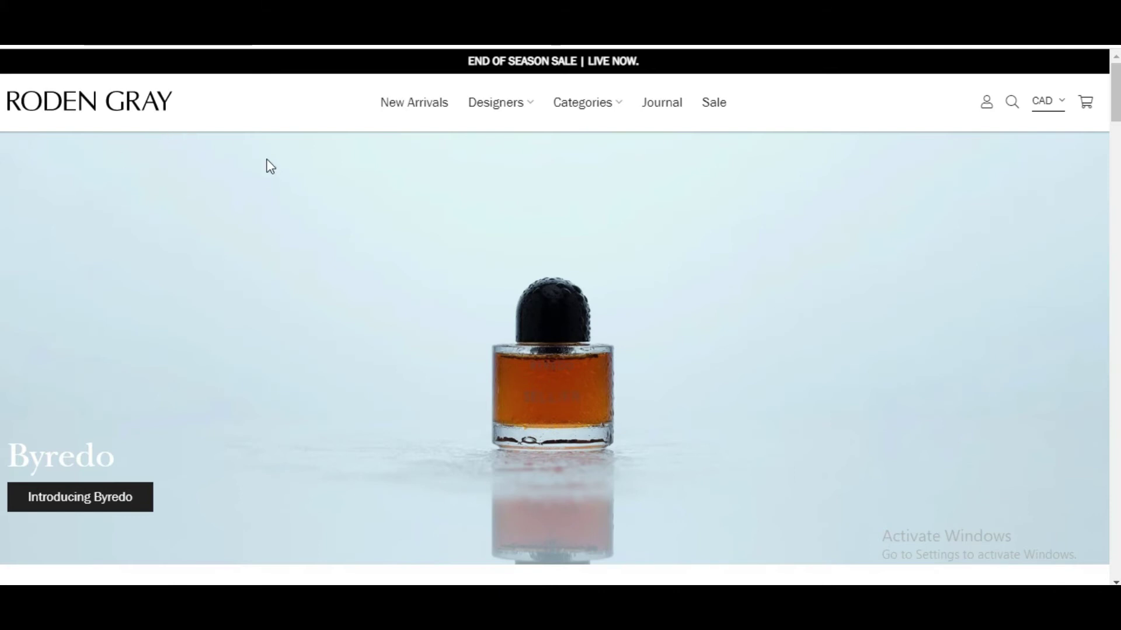
{"action": "scroll", "coordinate": [665, 199], "scroll_direction": "down", "scroll_amount": 10}
{"action": "scroll", "coordinate": [826, 251], "scroll_direction": "up", "scroll_amount": 6}
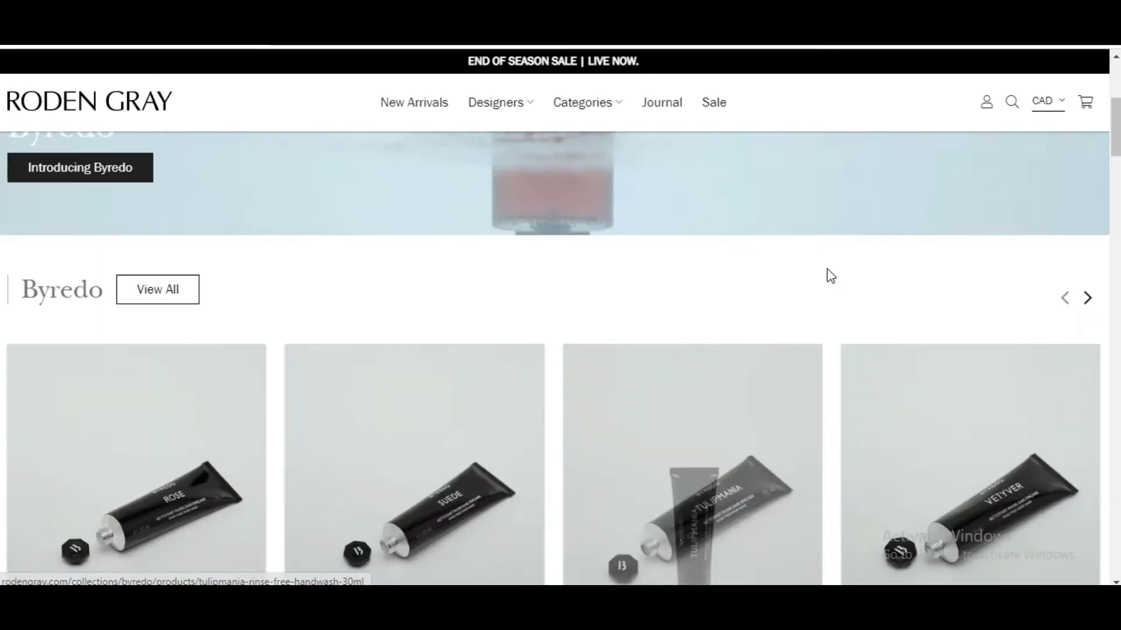
{"action": "scroll", "coordinate": [830, 276], "scroll_direction": "up", "scroll_amount": 5}
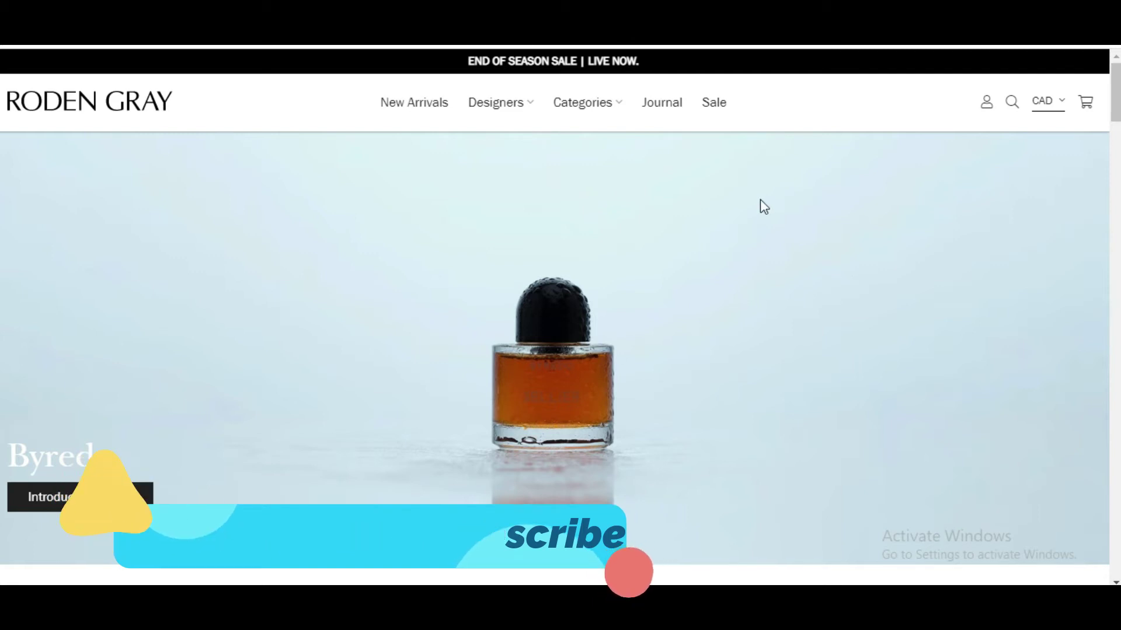
{"action": "scroll", "coordinate": [743, 233], "scroll_direction": "down", "scroll_amount": 9}
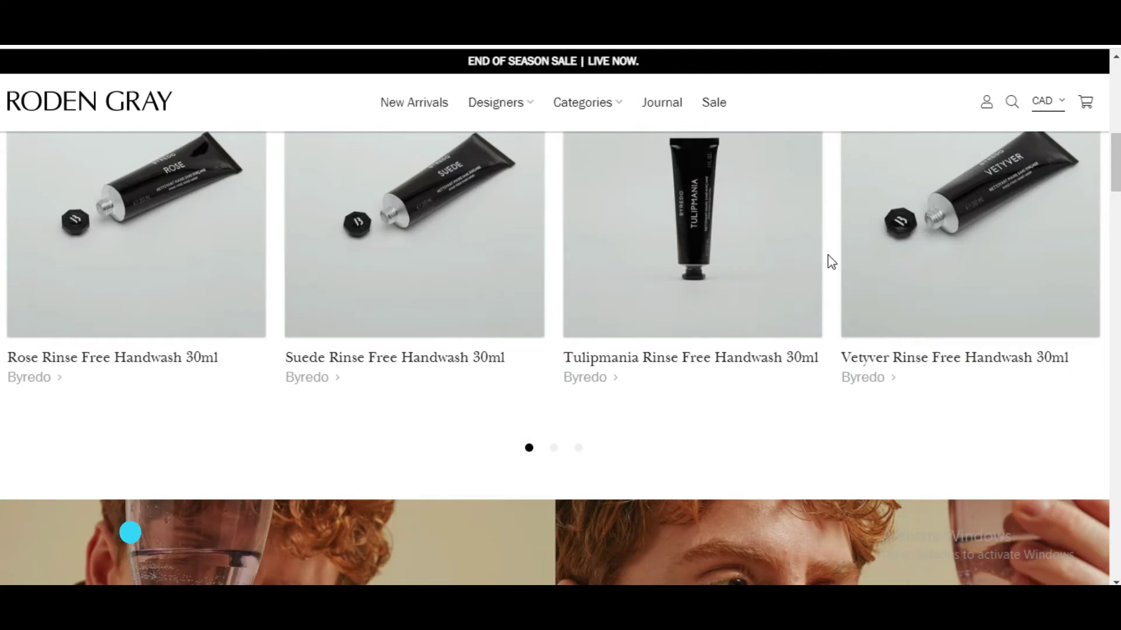
{"action": "scroll", "coordinate": [829, 268], "scroll_direction": "up", "scroll_amount": 9}
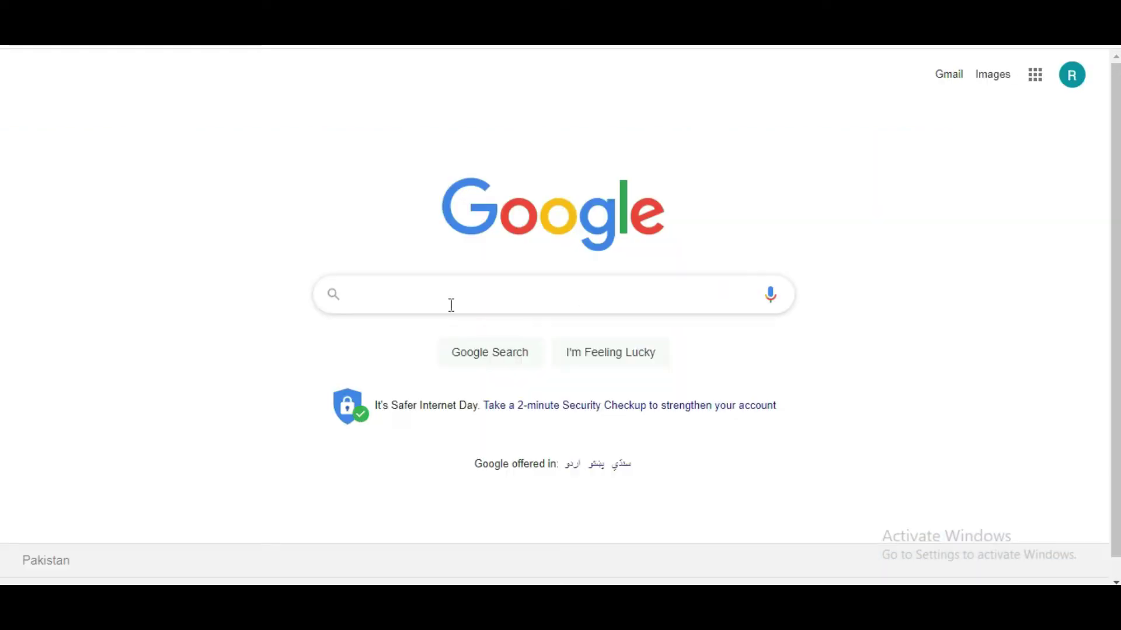
Step: Search Google for 'shopify' from recent searches and open the shopify.com result
{"action": "left_click", "coordinate": [451, 305]}
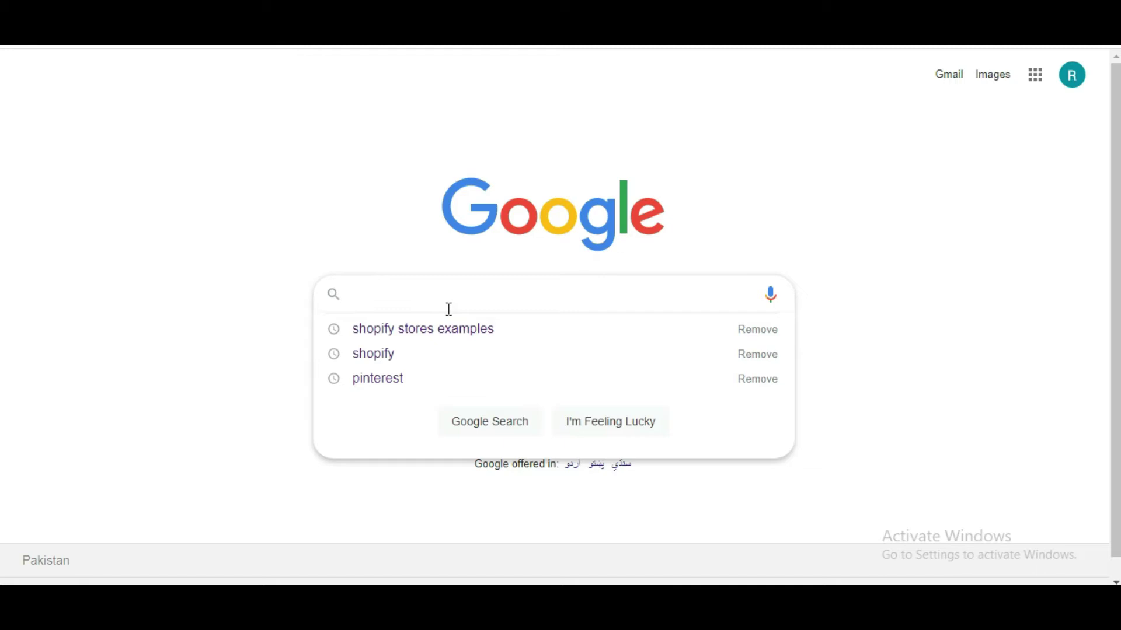
{"action": "left_click", "coordinate": [383, 359]}
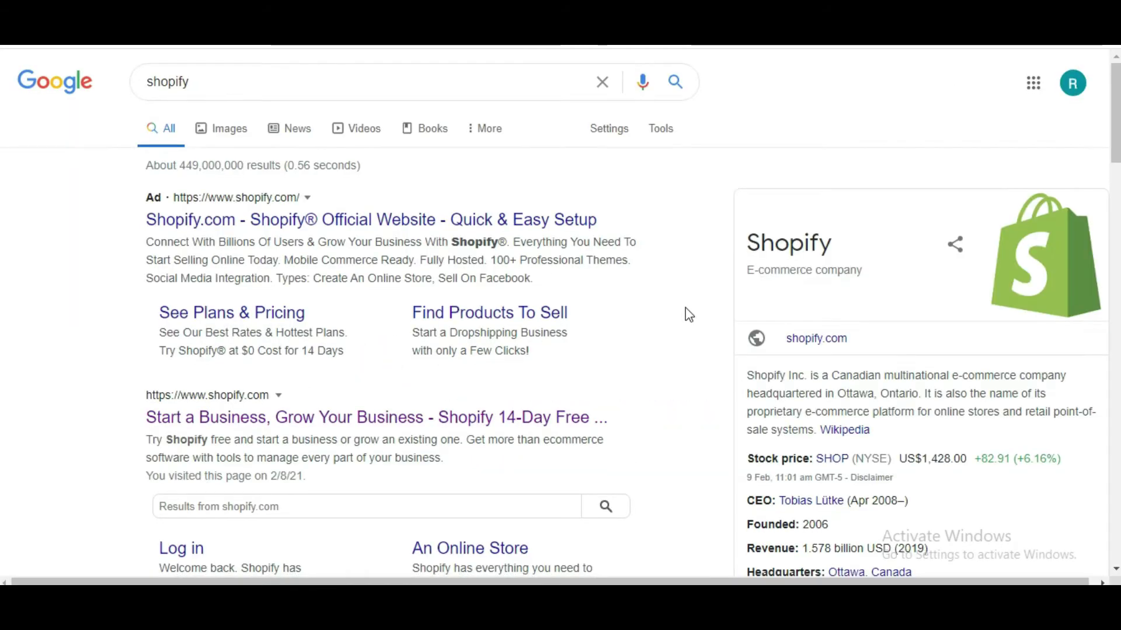
{"action": "scroll", "coordinate": [683, 316], "scroll_direction": "down", "scroll_amount": 4}
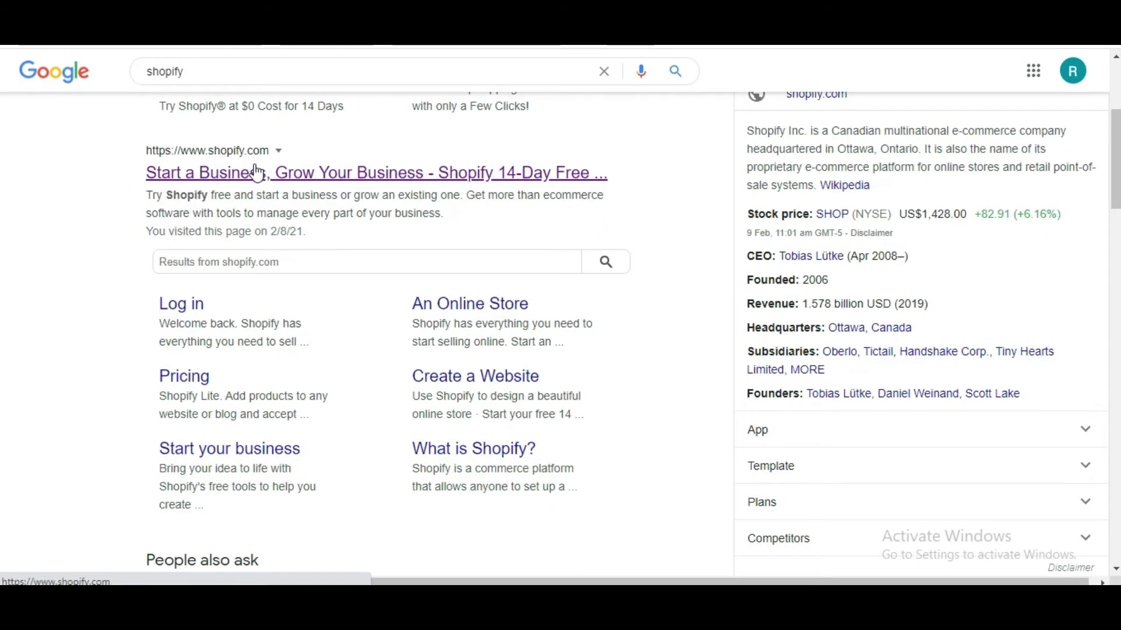
{"action": "left_click", "coordinate": [238, 178]}
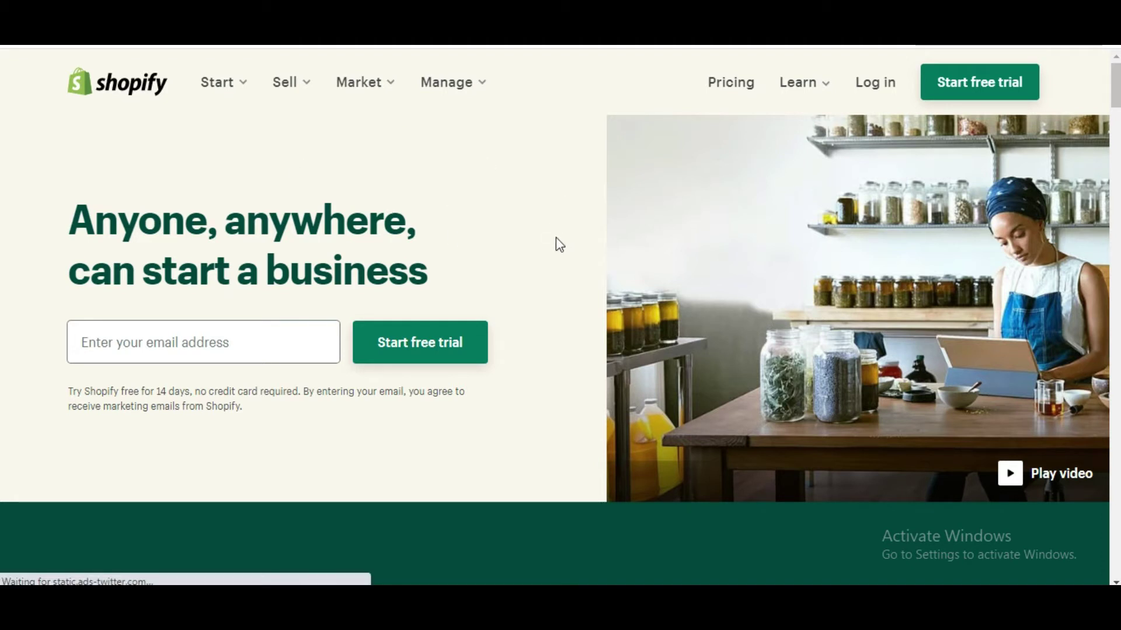
Step: Highlight the 14-day free trial note in the Shopify homepage hero
{"action": "scroll", "coordinate": [555, 238], "scroll_direction": "down", "scroll_amount": 2}
{"action": "scroll", "coordinate": [556, 239], "scroll_direction": "up", "scroll_amount": 2}
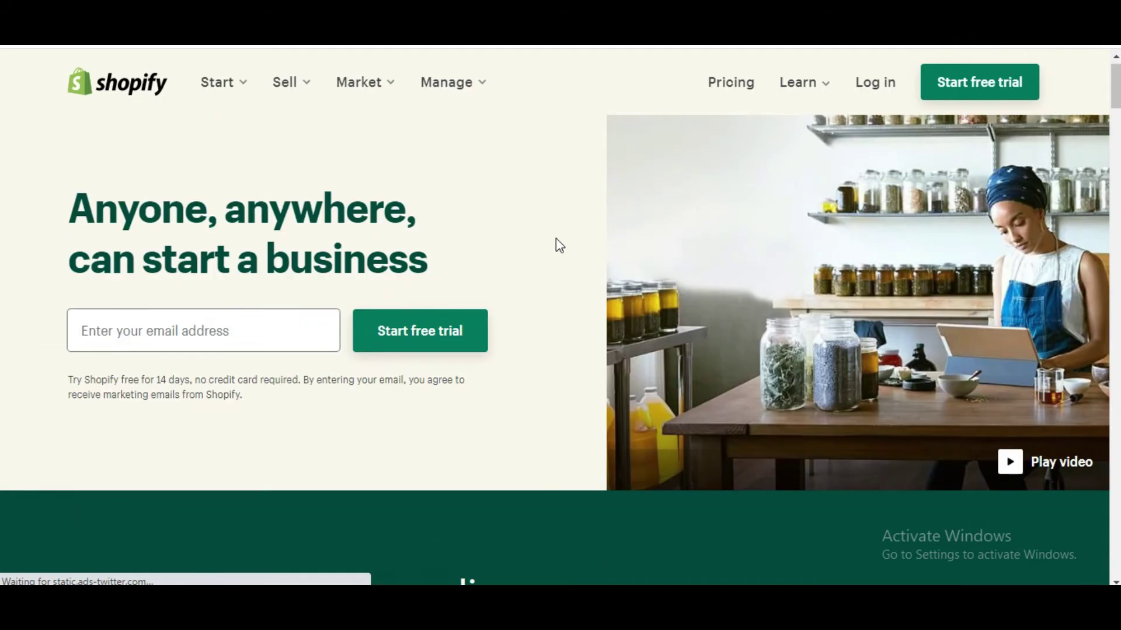
{"action": "scroll", "coordinate": [556, 238], "scroll_direction": "up", "scroll_amount": 1}
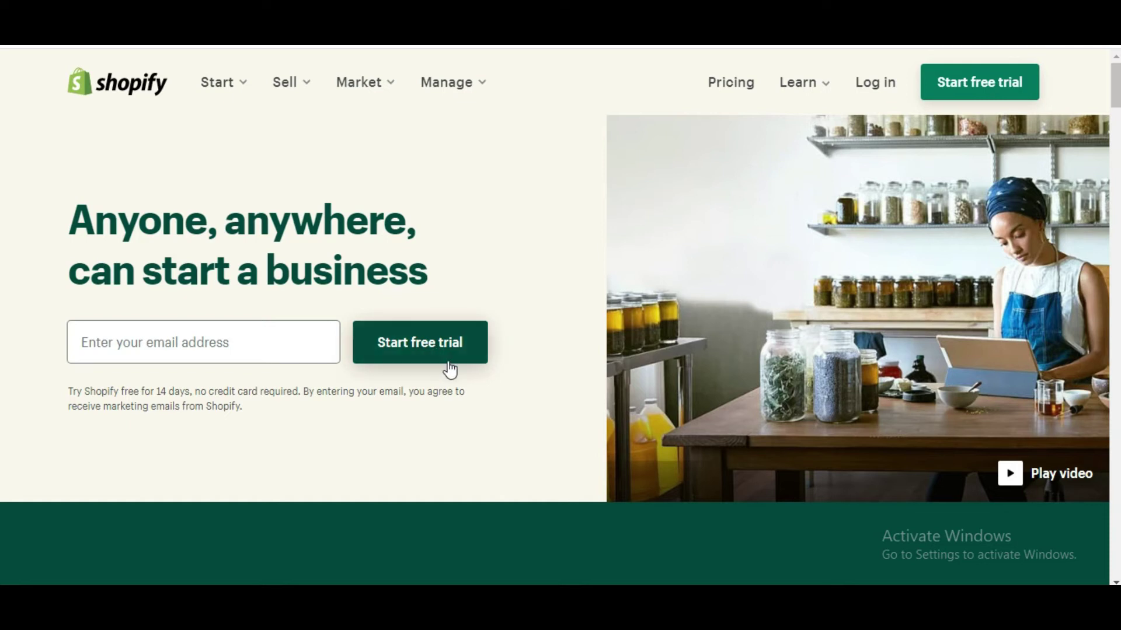
{"action": "left_click_drag", "start_coordinate": [192, 396], "coordinate": [155, 398]}
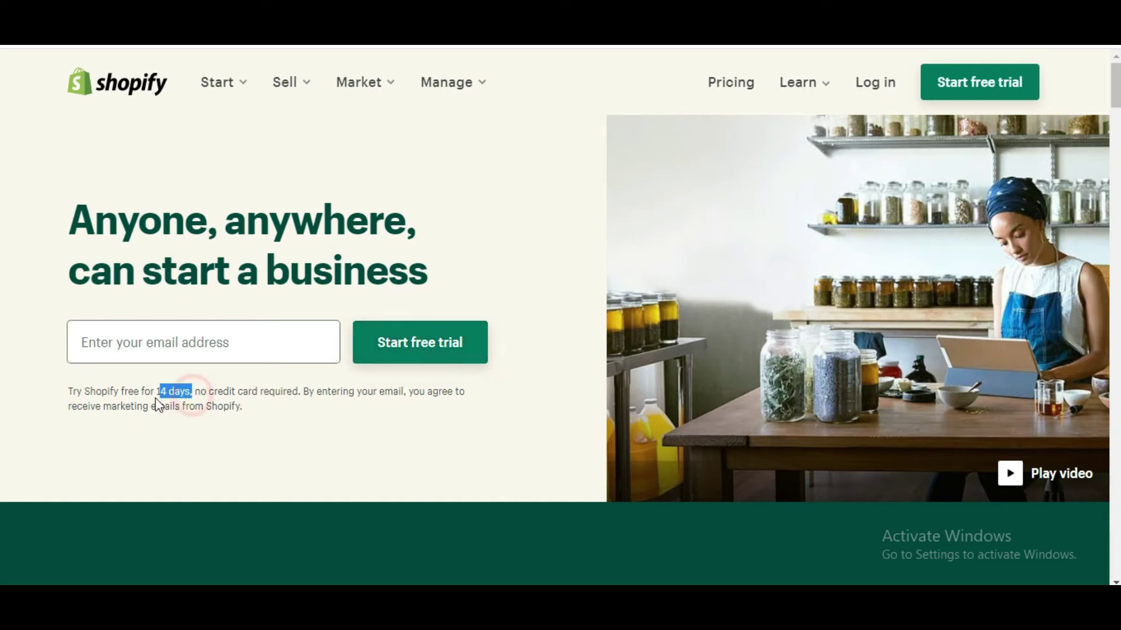
{"action": "left_click", "coordinate": [220, 387]}
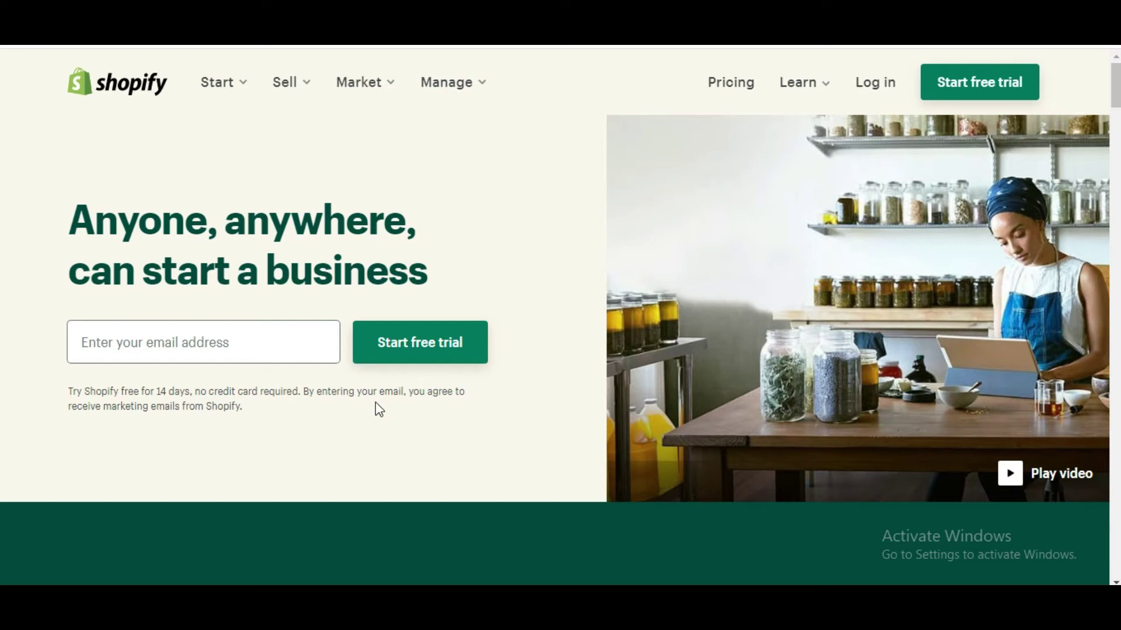
{"action": "left_click_drag", "start_coordinate": [170, 394], "coordinate": [208, 395]}
{"action": "left_click", "coordinate": [274, 392]}
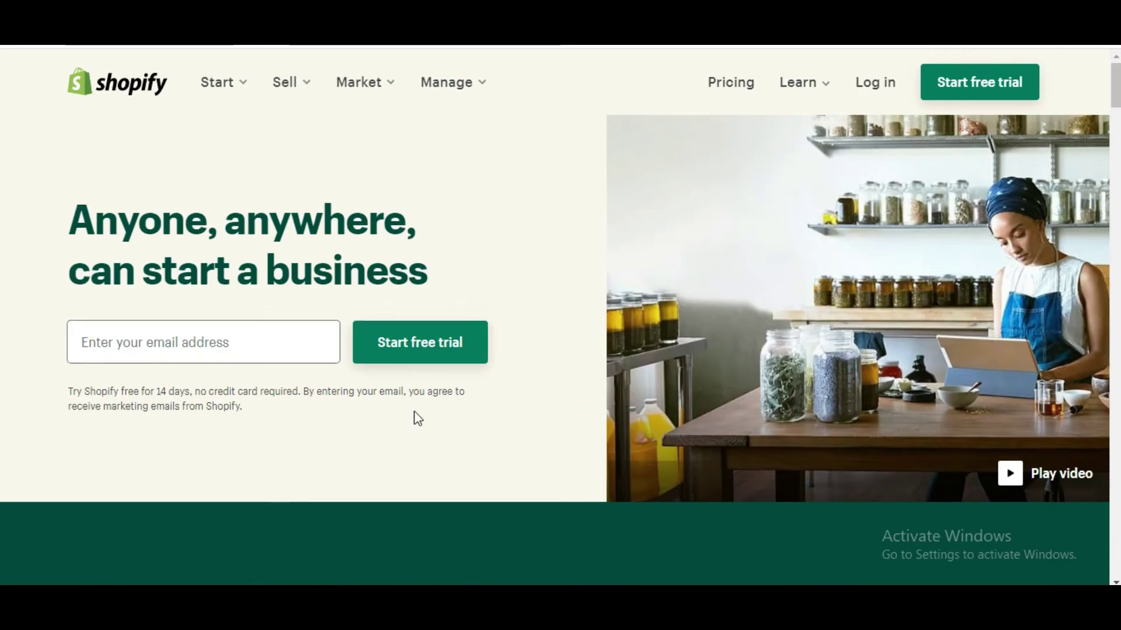
Step: Scroll through the example stores and return to the top hero section
{"action": "scroll", "coordinate": [543, 391], "scroll_direction": "down", "scroll_amount": 3}
{"action": "scroll", "coordinate": [565, 375], "scroll_direction": "up", "scroll_amount": 3}
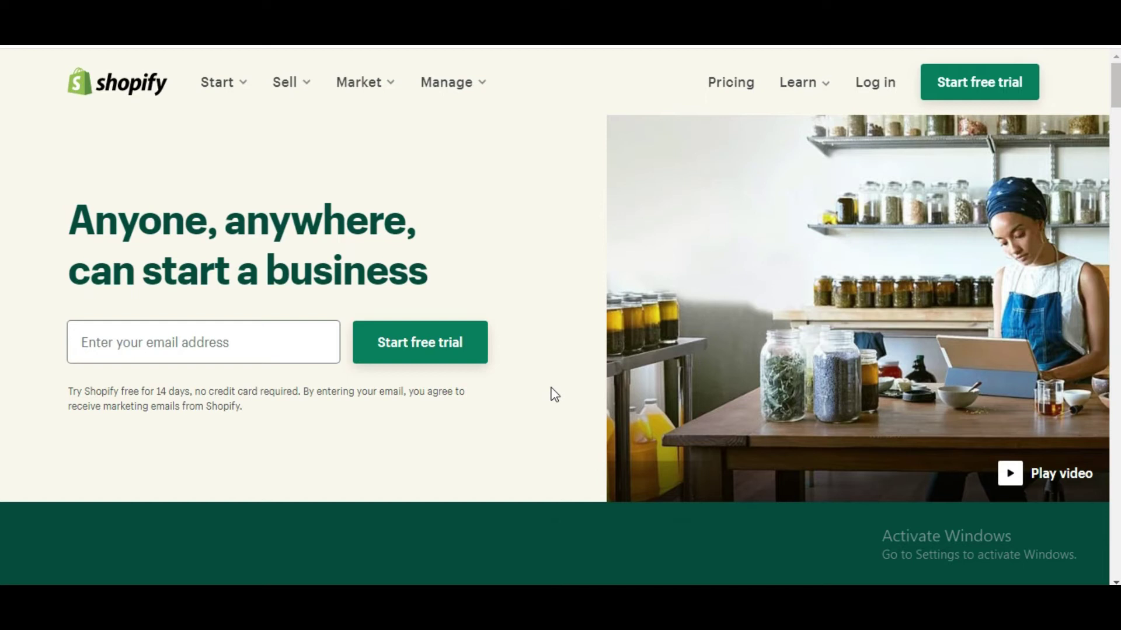
{"action": "scroll", "coordinate": [555, 394], "scroll_direction": "down", "scroll_amount": 3}
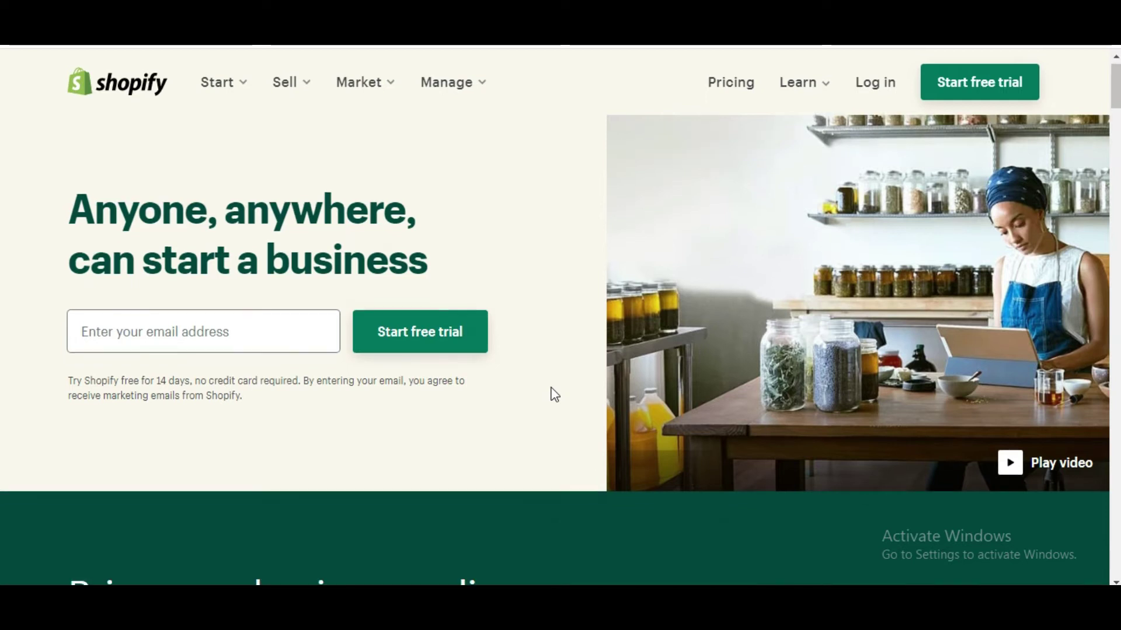
{"action": "scroll", "coordinate": [555, 394], "scroll_direction": "down", "scroll_amount": 1}
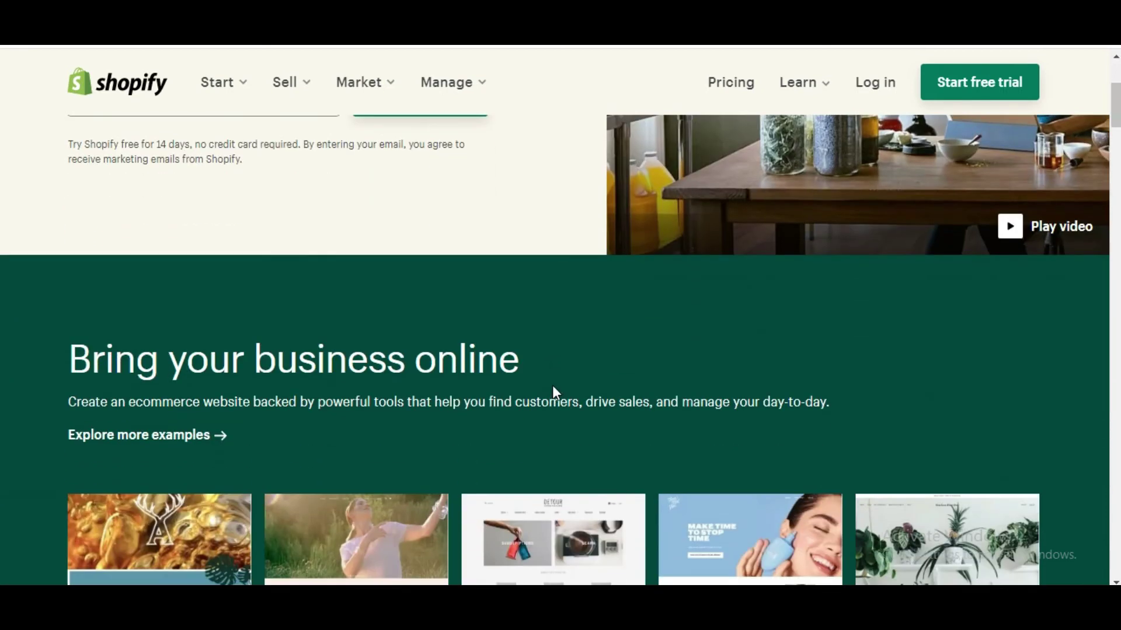
{"action": "scroll", "coordinate": [555, 382], "scroll_direction": "down", "scroll_amount": 4}
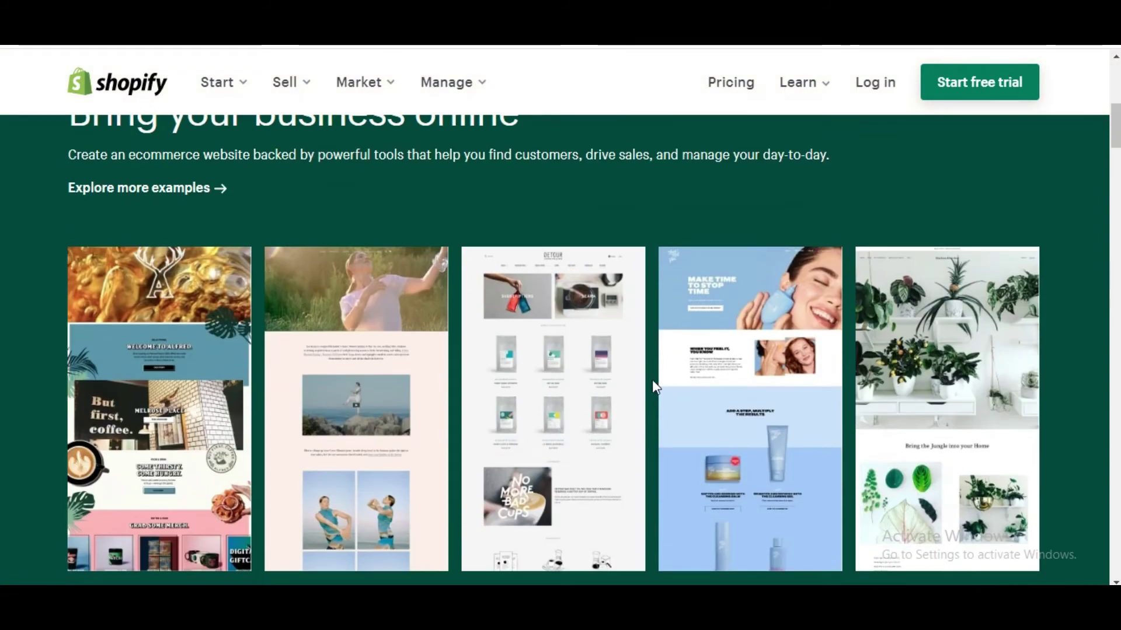
{"action": "scroll", "coordinate": [651, 379], "scroll_direction": "up", "scroll_amount": 1}
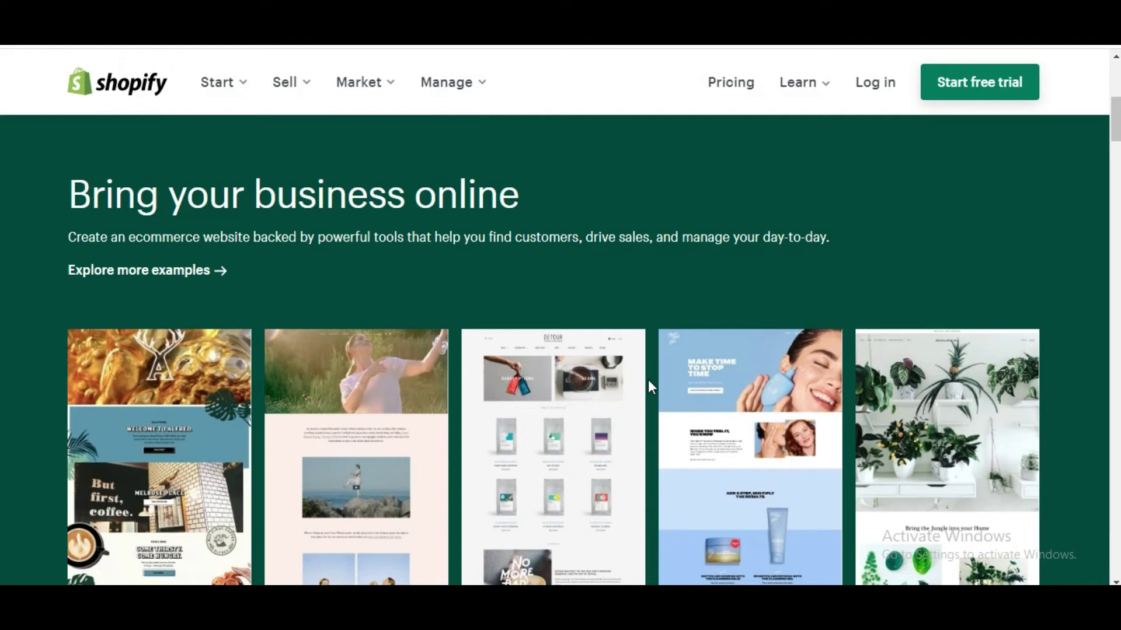
{"action": "scroll", "coordinate": [647, 380], "scroll_direction": "down", "scroll_amount": 2}
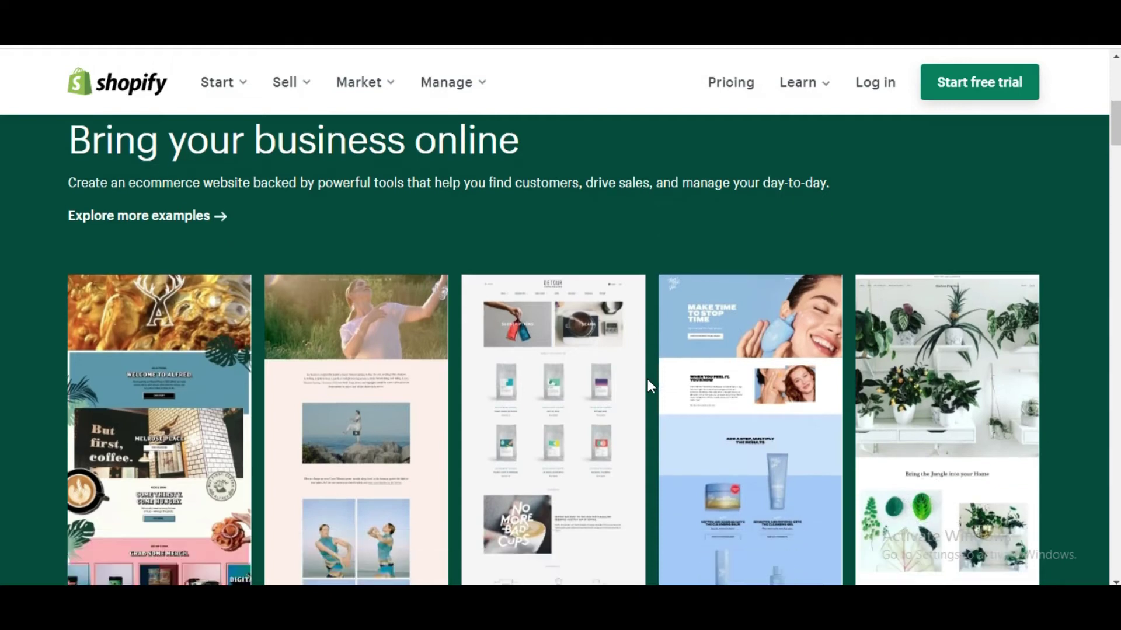
{"action": "scroll", "coordinate": [643, 369], "scroll_direction": "up", "scroll_amount": 2}
{"action": "scroll", "coordinate": [644, 369], "scroll_direction": "up", "scroll_amount": 5}
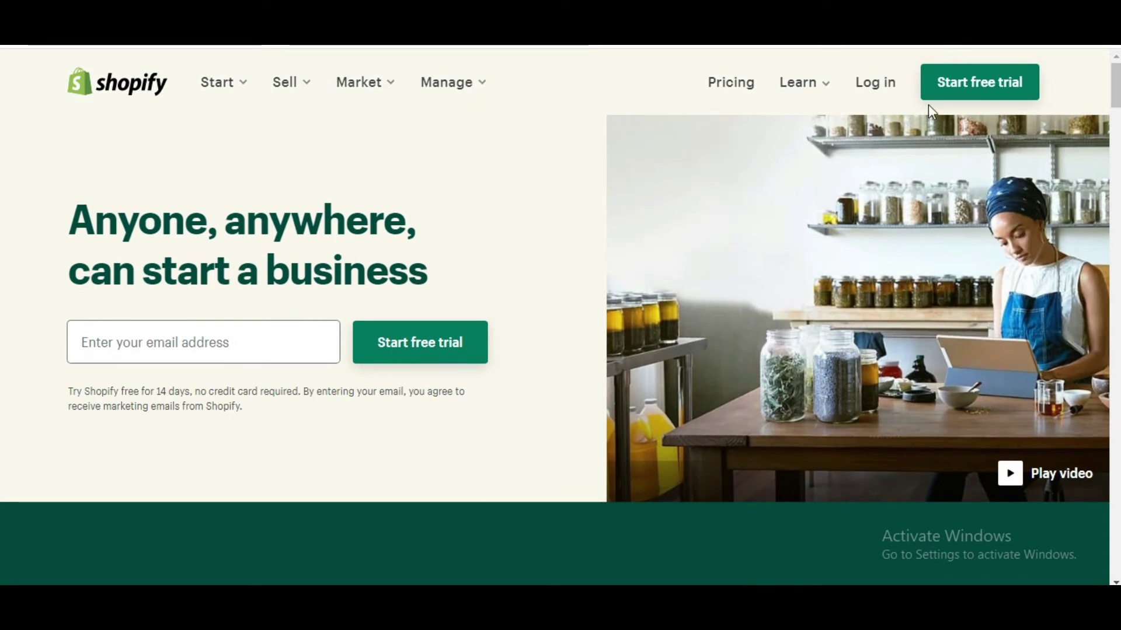
Step: Open the free-trial sign-up form and paste in the account e-mail copied from Notepad
{"action": "left_click", "coordinate": [979, 88]}
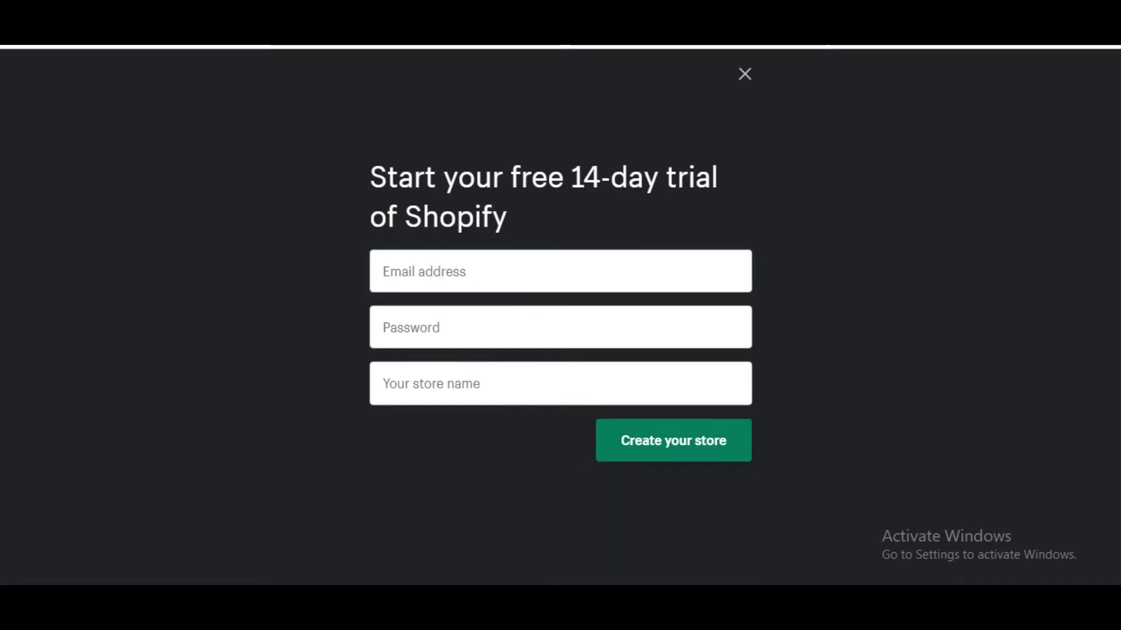
{"action": "left_click", "coordinate": [659, 583]}
{"action": "left_click_drag", "start_coordinate": [366, 138], "coordinate": [203, 136]}
{"action": "right_click", "coordinate": [200, 138]}
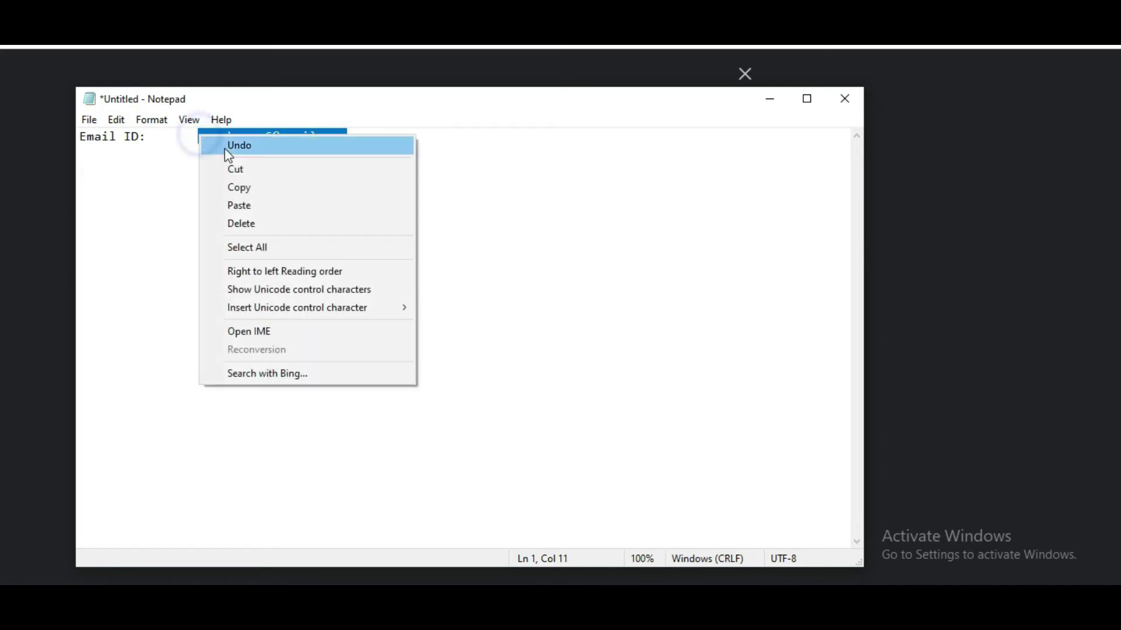
{"action": "left_click", "coordinate": [238, 185]}
{"action": "left_click", "coordinate": [51, 208]}
{"action": "left_click", "coordinate": [526, 261]}
{"action": "right_click", "coordinate": [526, 260]}
{"action": "left_click", "coordinate": [586, 391]}
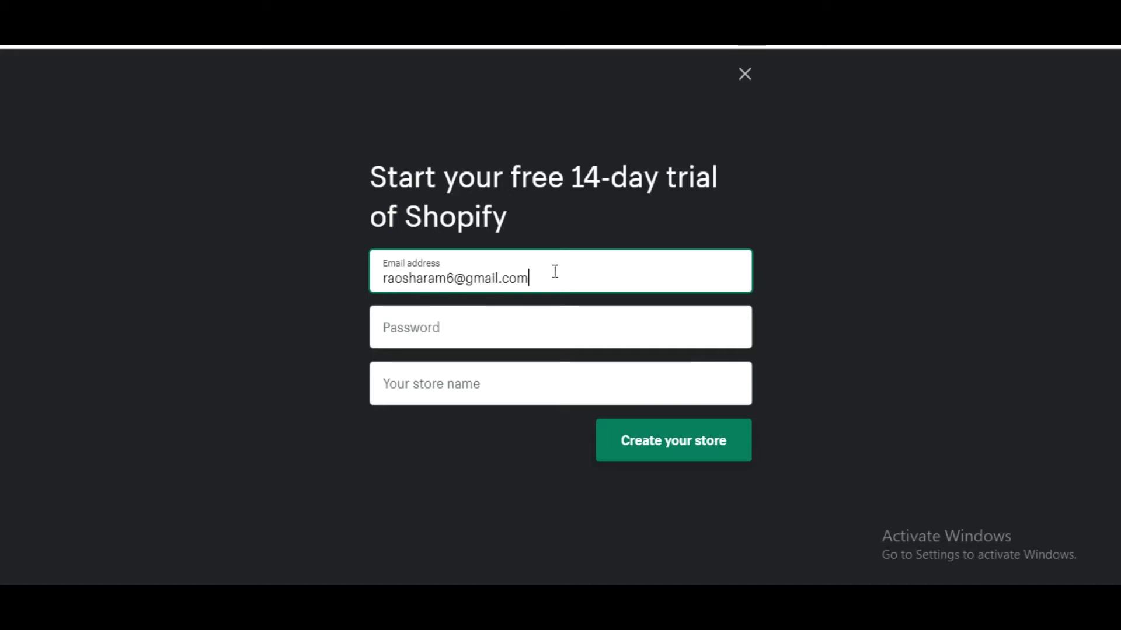
Step: Enter the account password and the store name 'Learn With Naveed', then retype the password
{"action": "left_click", "coordinate": [499, 330]}
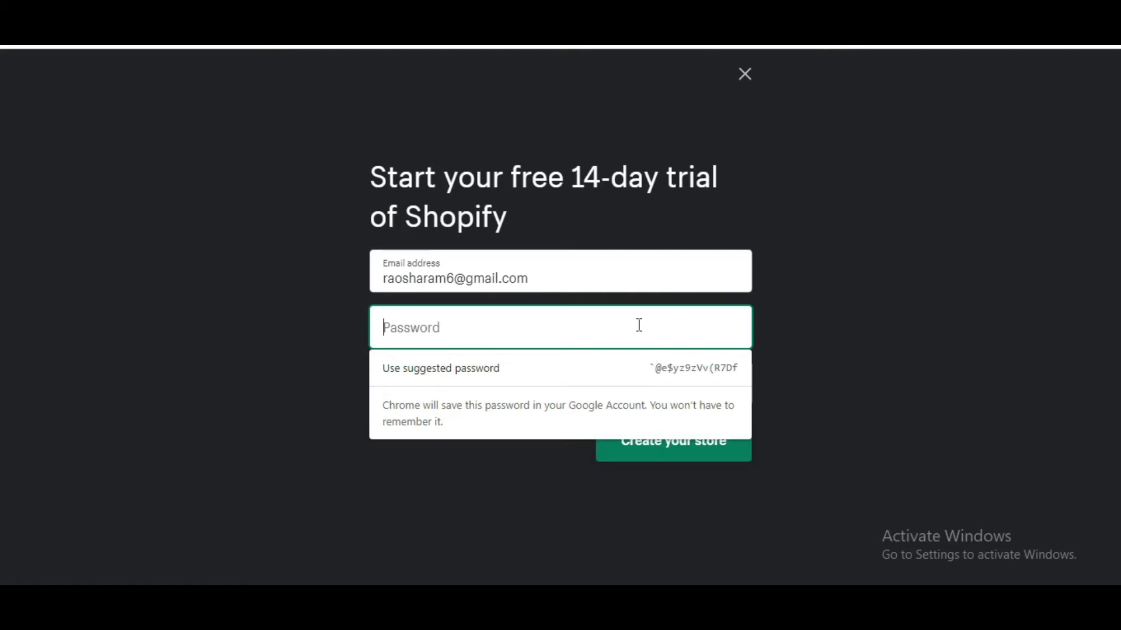
{"action": "type", "text": "••••"}
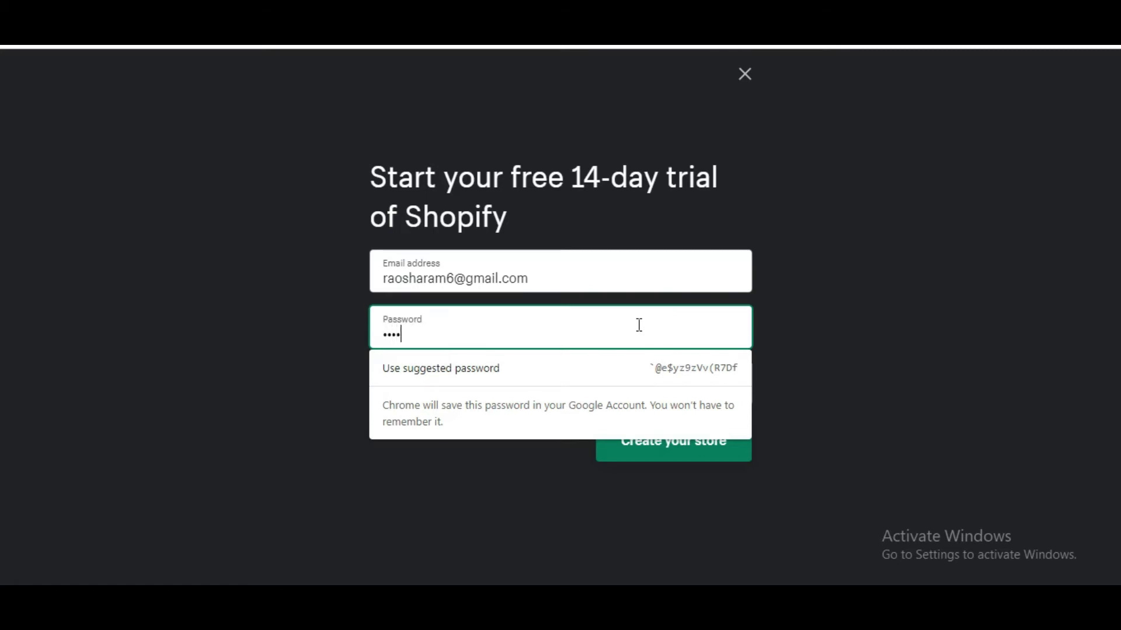
{"action": "type", "text": "••••"}
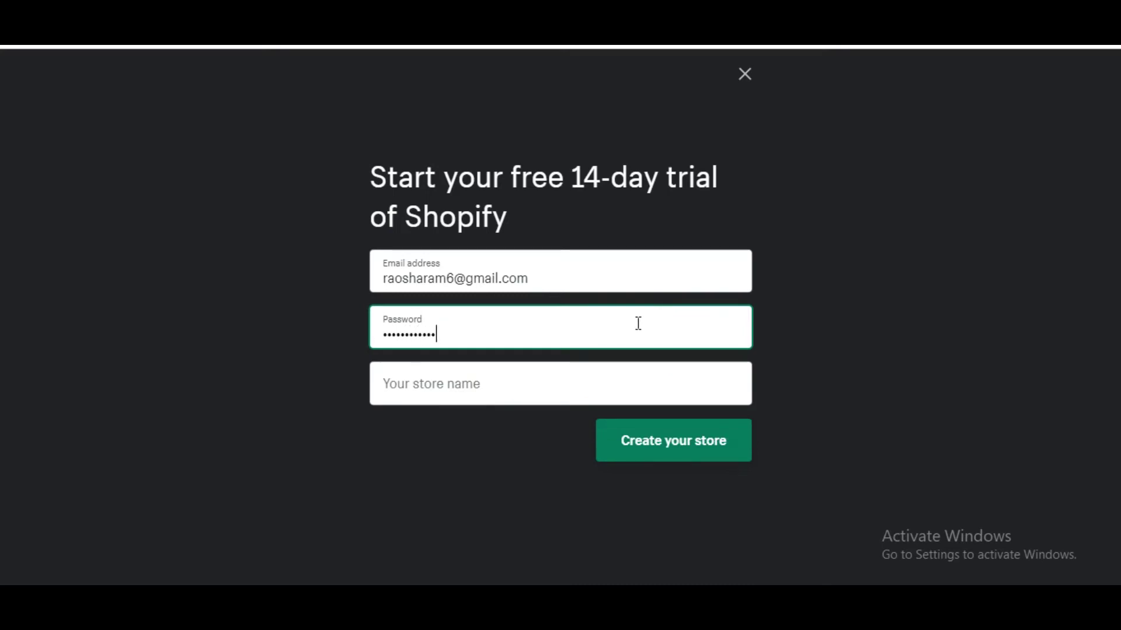
{"action": "left_click", "coordinate": [525, 384]}
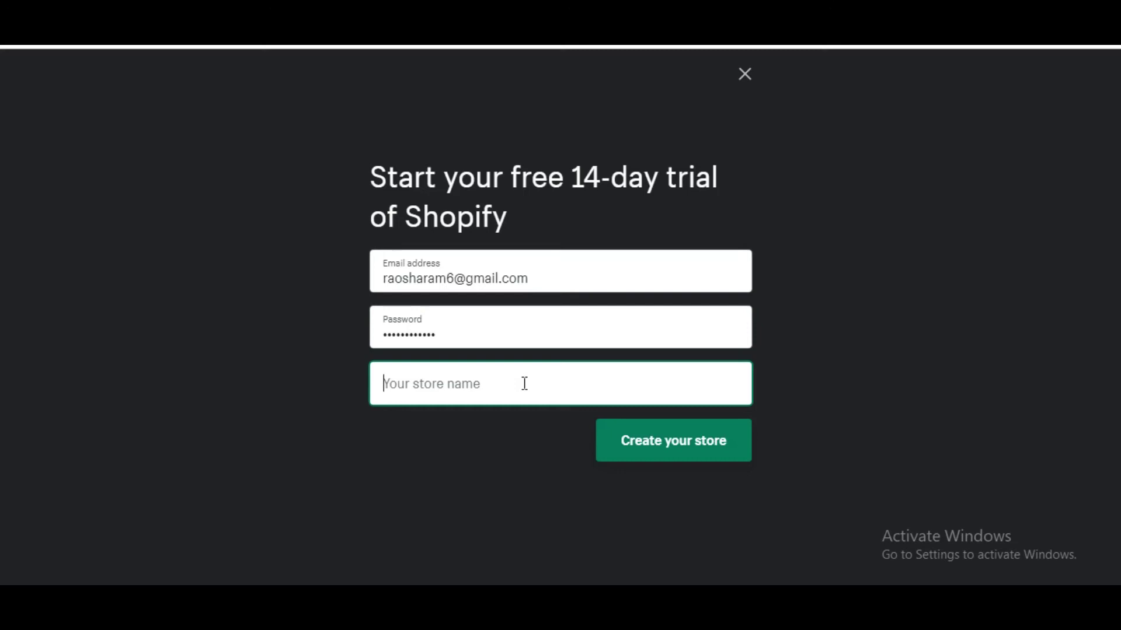
{"action": "type", "text": "Le"}
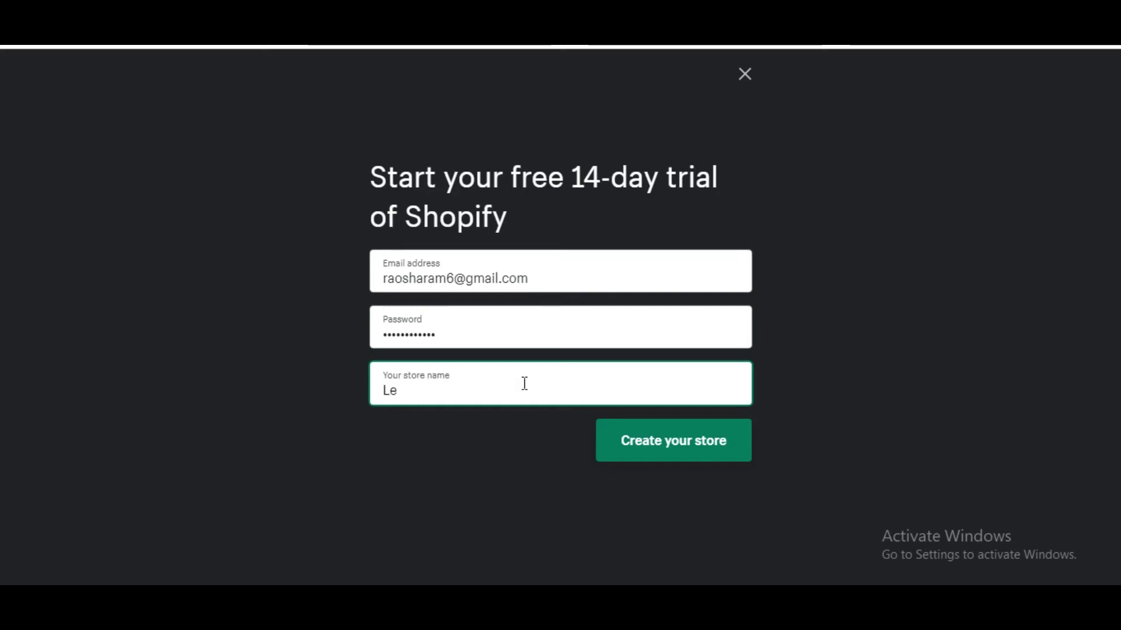
{"action": "type", "text": "arn"}
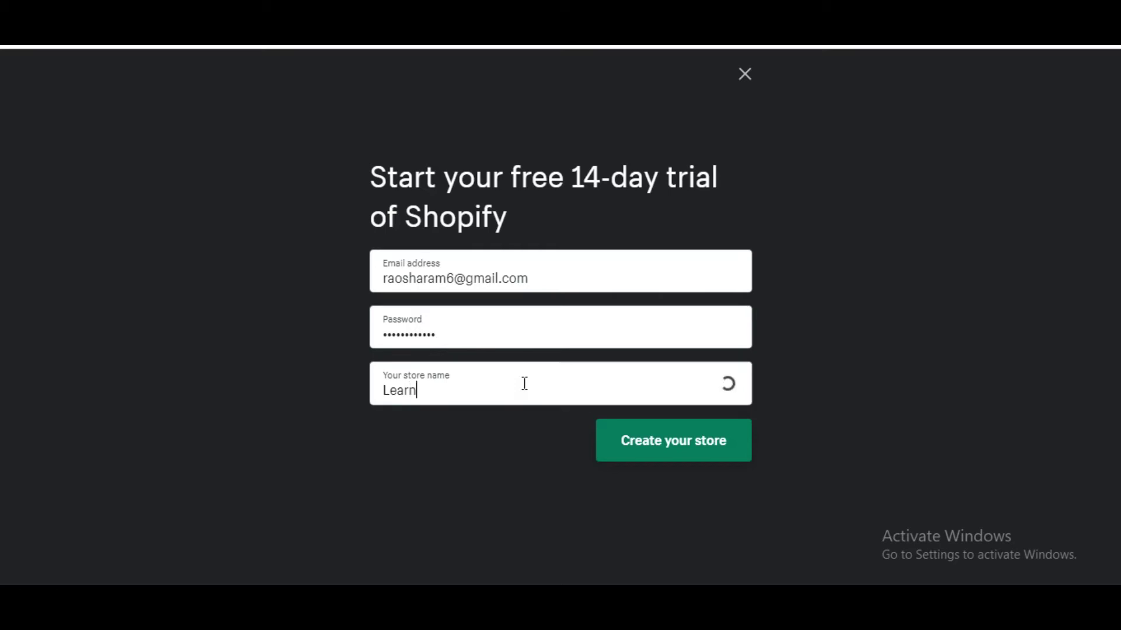
{"action": "type", "text": " With N"}
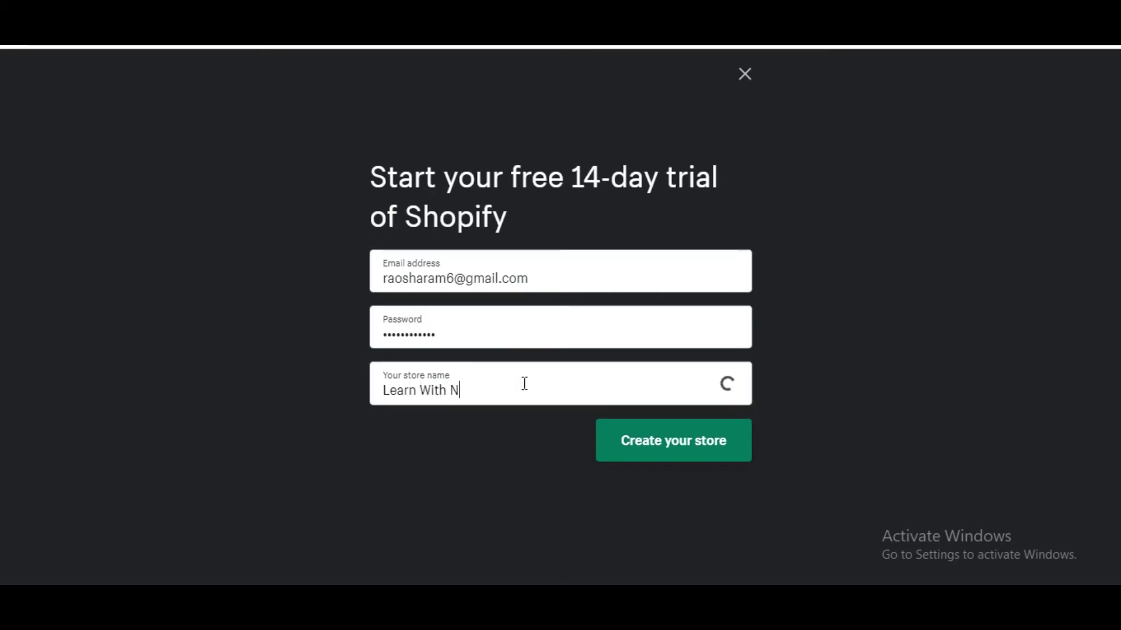
{"action": "type", "text": "aveed"}
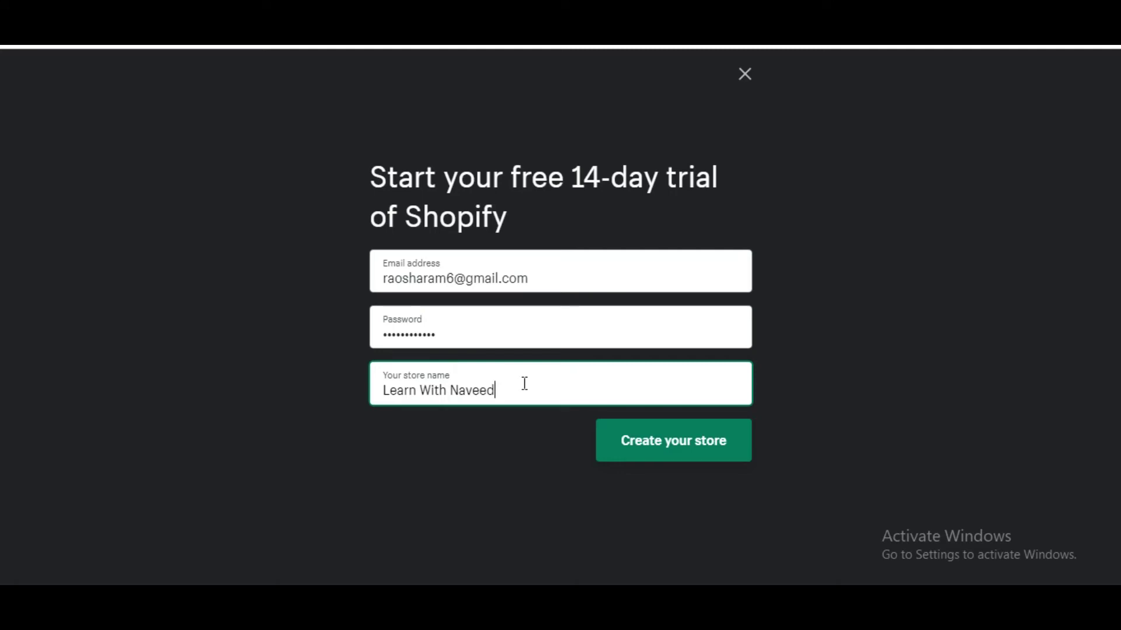
{"action": "left_click_drag", "start_coordinate": [454, 333], "coordinate": [368, 350]}
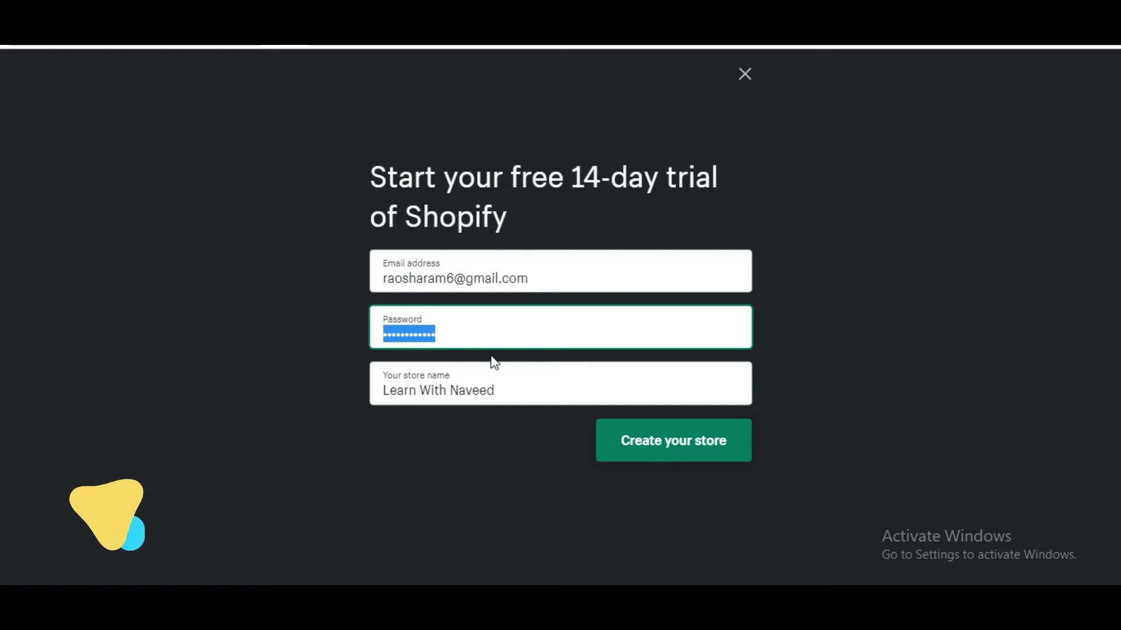
{"action": "type", "text": "•••••••"}
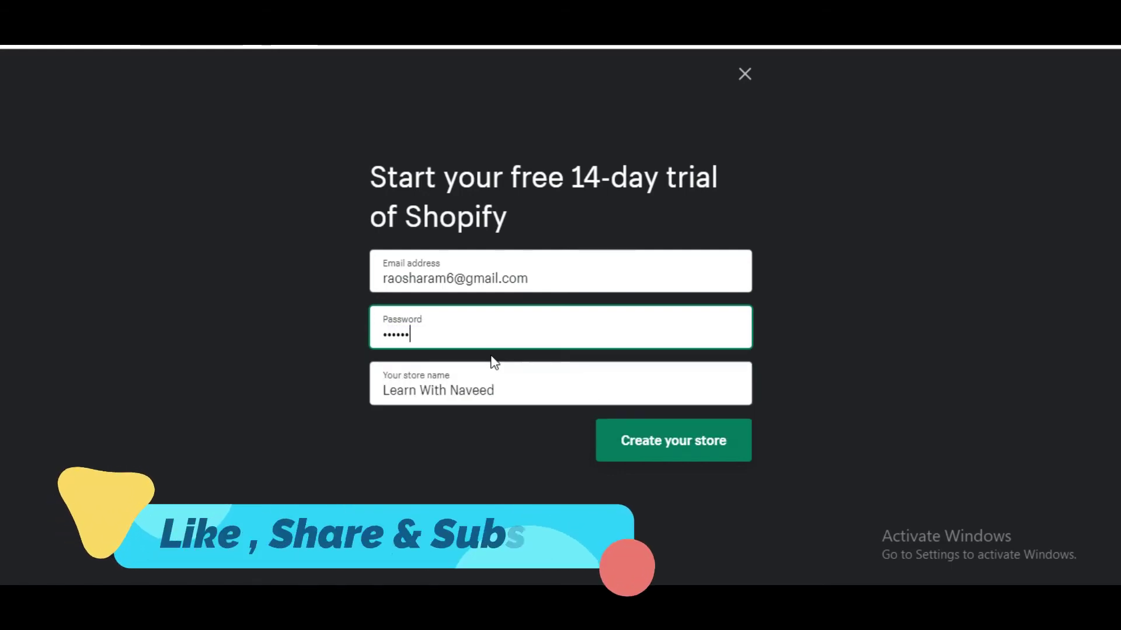
{"action": "type", "text": "•••••"}
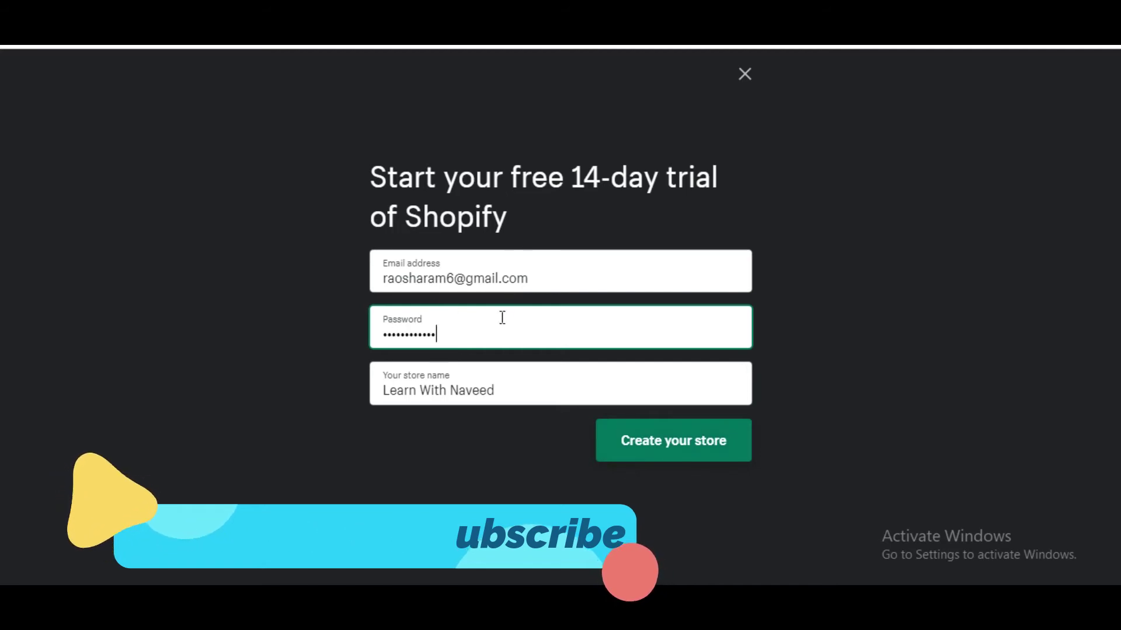
{"action": "left_click", "coordinate": [687, 430]}
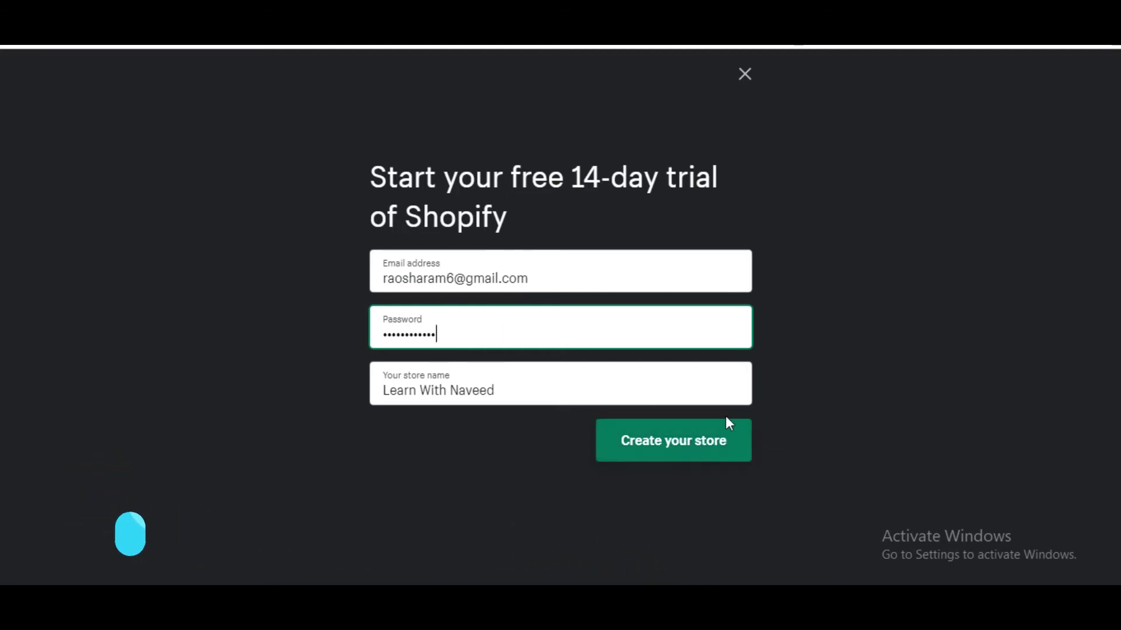
Step: Create the store and save the login password in Chrome
{"action": "left_click", "coordinate": [695, 448]}
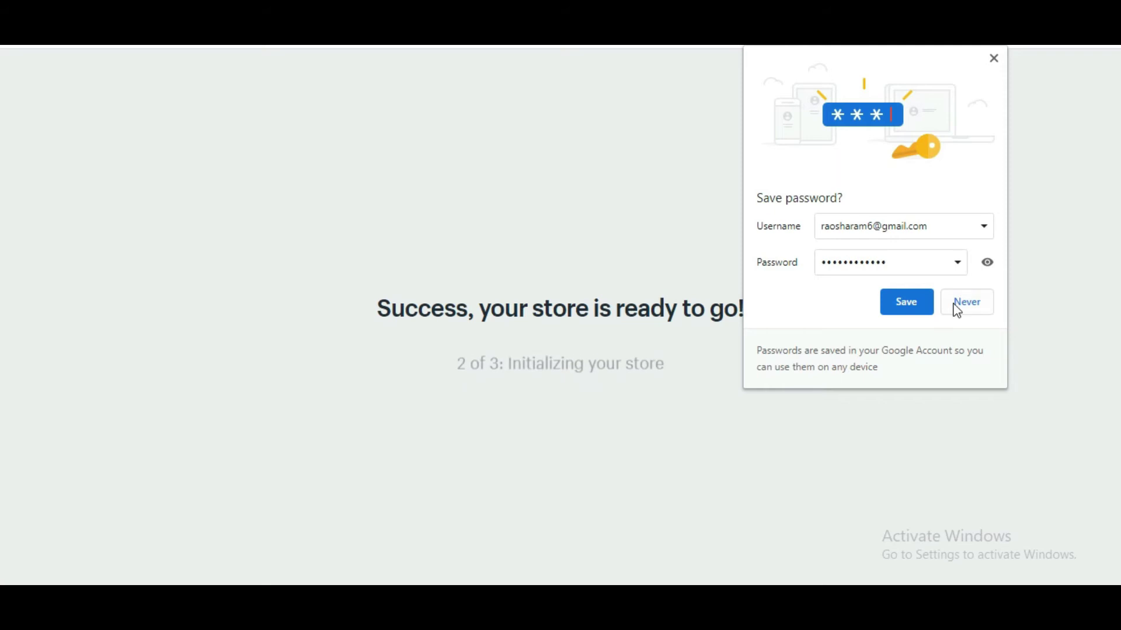
{"action": "left_click", "coordinate": [906, 302]}
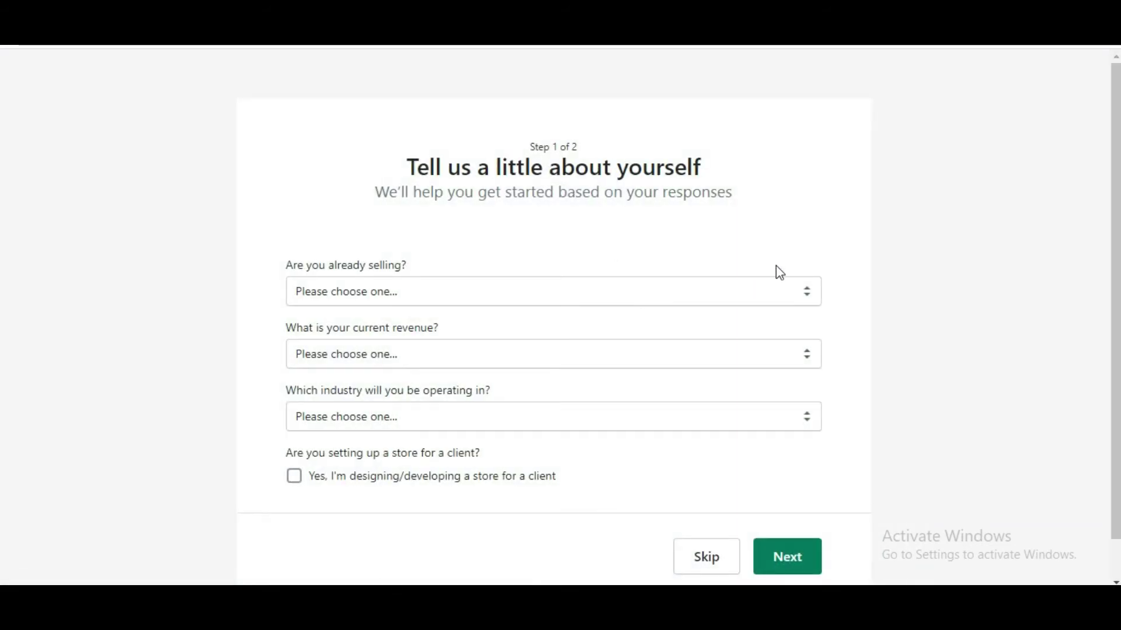
Step: Answer 'I'm not selling products yet' and 'No, I'm just playing around with Shopify'
{"action": "scroll", "coordinate": [926, 272], "scroll_direction": "down", "scroll_amount": 1}
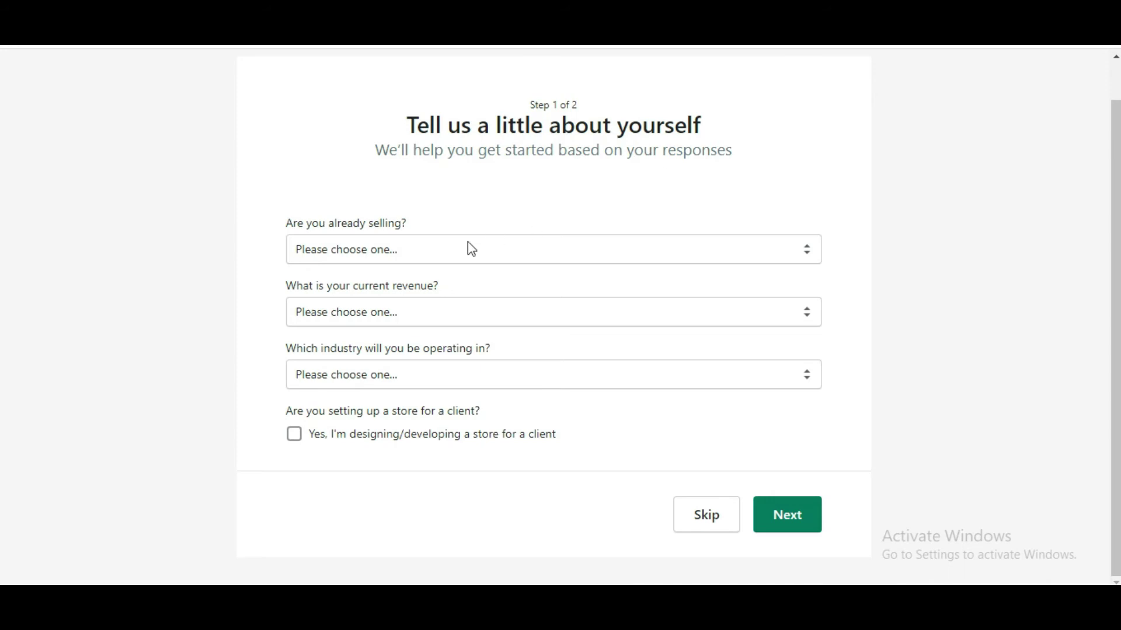
{"action": "left_click", "coordinate": [430, 253]}
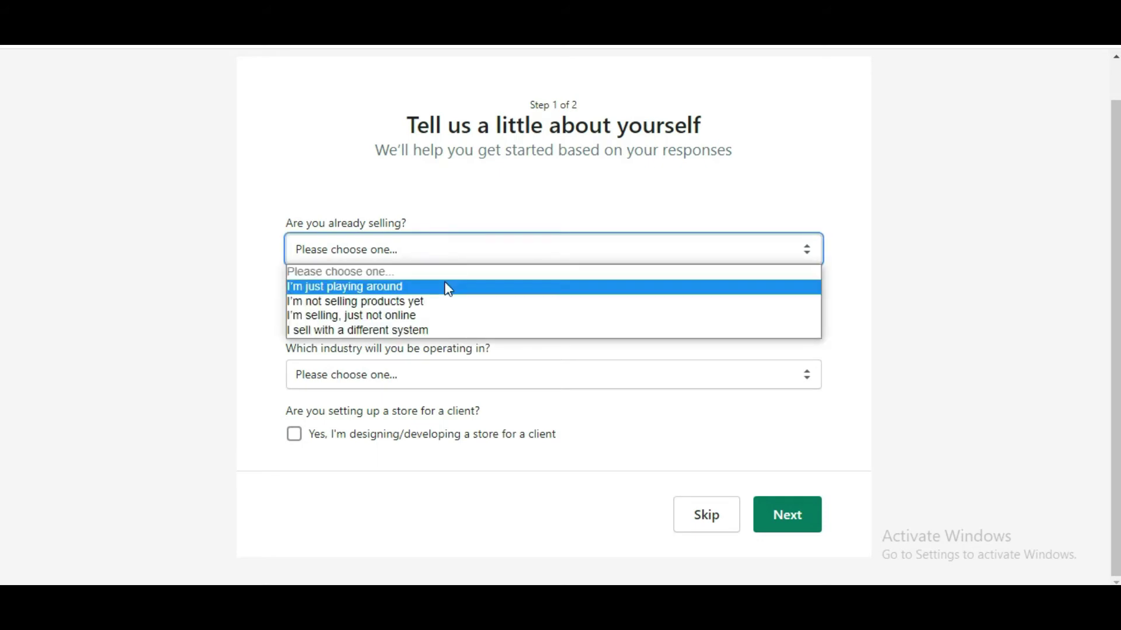
{"action": "left_click", "coordinate": [470, 301]}
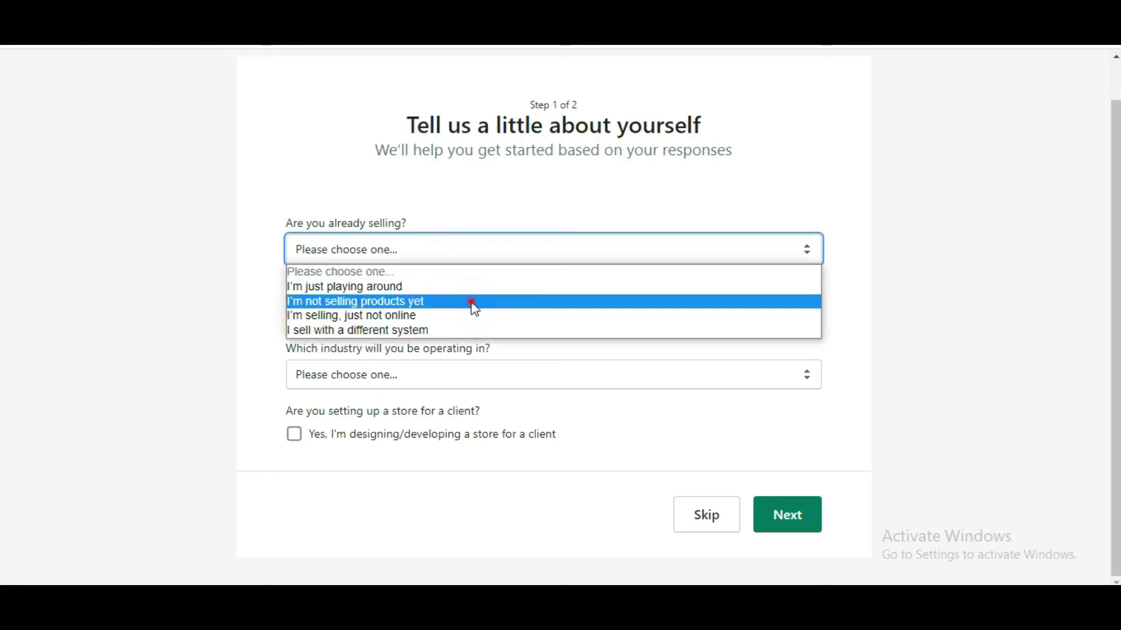
{"action": "left_click", "coordinate": [420, 315]}
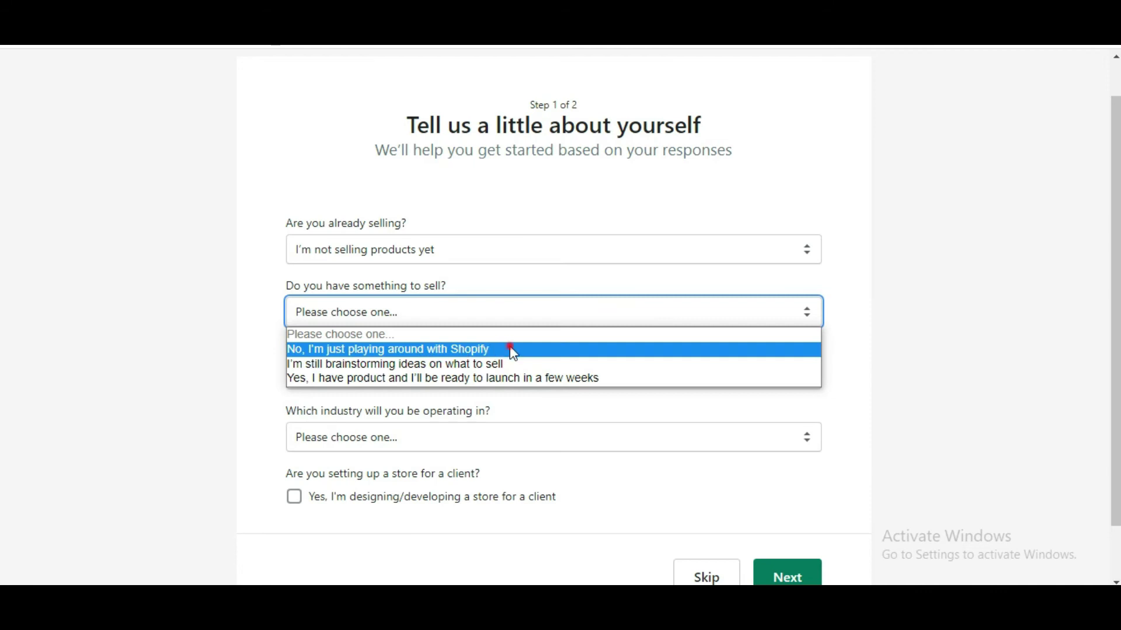
{"action": "left_click", "coordinate": [510, 348]}
{"action": "left_click", "coordinate": [511, 318]}
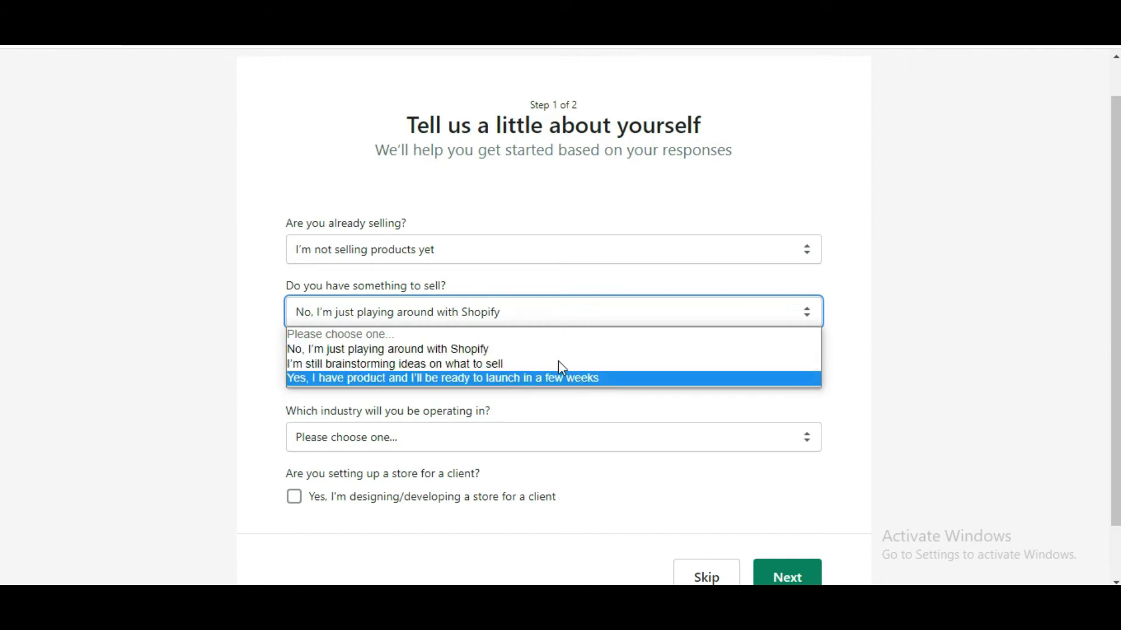
Step: Set the current revenue answer to Rs0 PKR
{"action": "left_click", "coordinate": [321, 349]}
{"action": "left_click", "coordinate": [442, 373]}
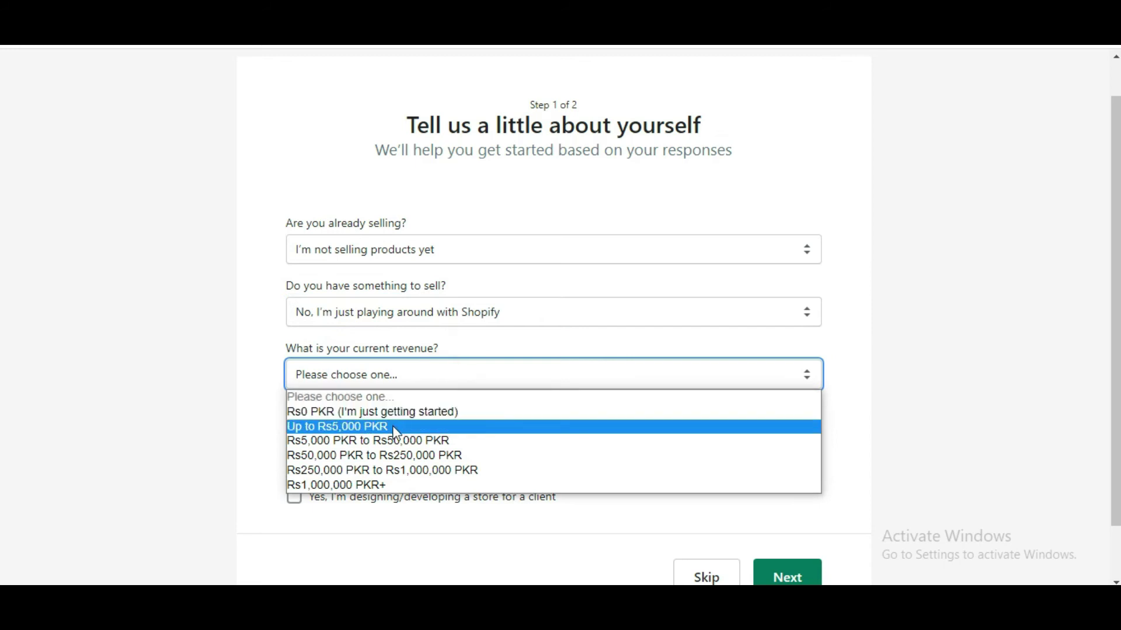
{"action": "left_click", "coordinate": [409, 413]}
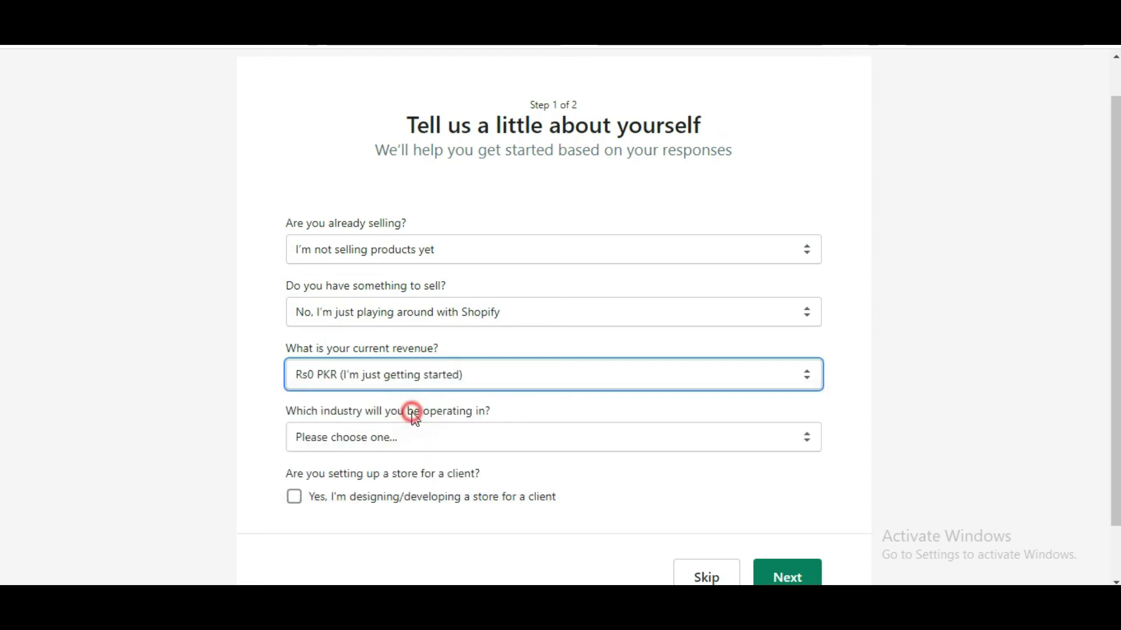
{"action": "scroll", "coordinate": [844, 333], "scroll_direction": "down", "scroll_amount": 1}
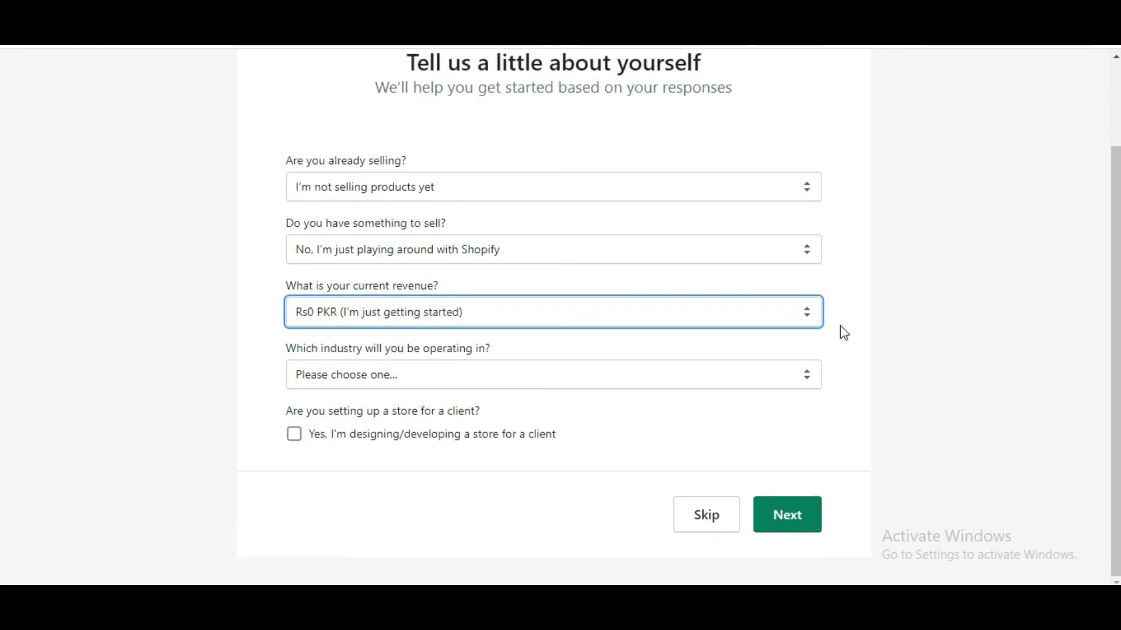
{"action": "left_click", "coordinate": [621, 322]}
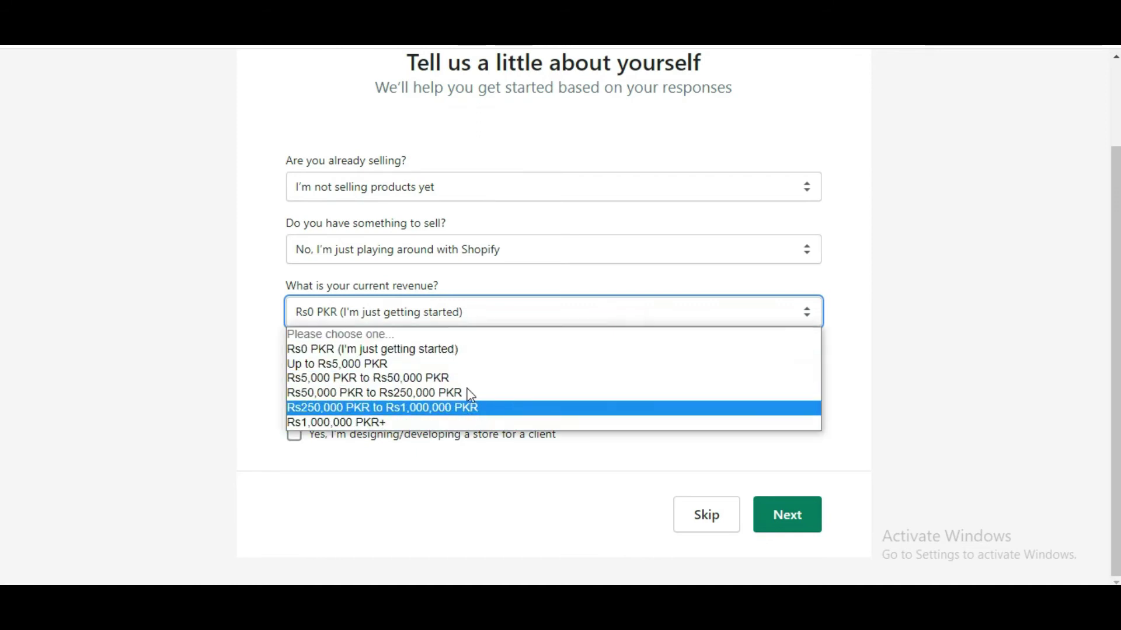
{"action": "left_click", "coordinate": [449, 349]}
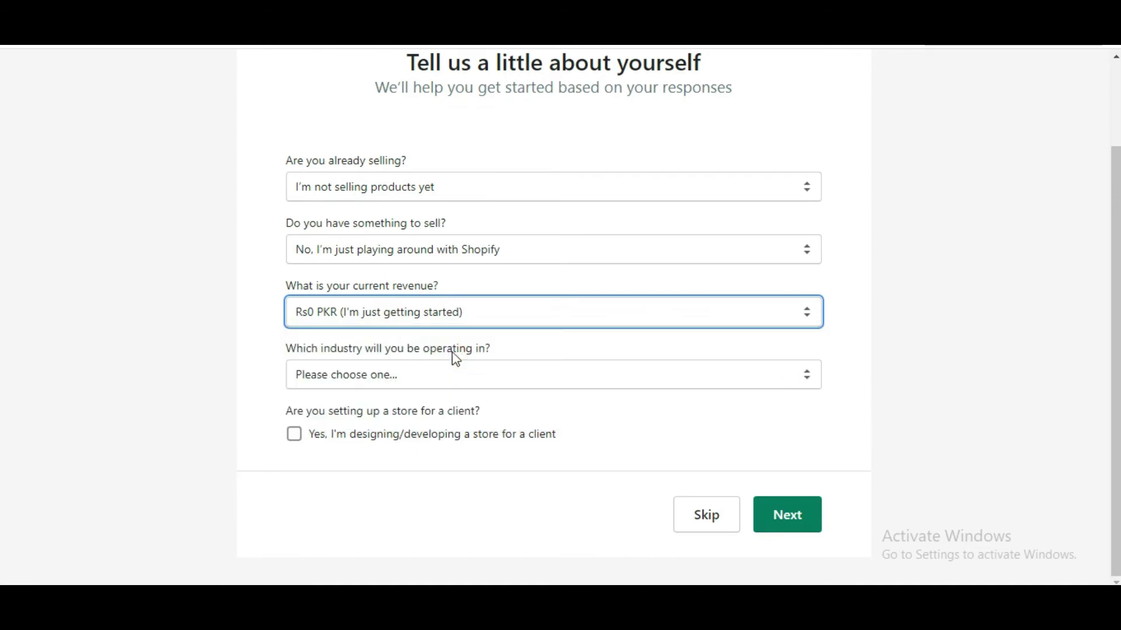
Step: Choose Clothing as the industry, leave the client-store box unticked, and continue
{"action": "left_click", "coordinate": [516, 378]}
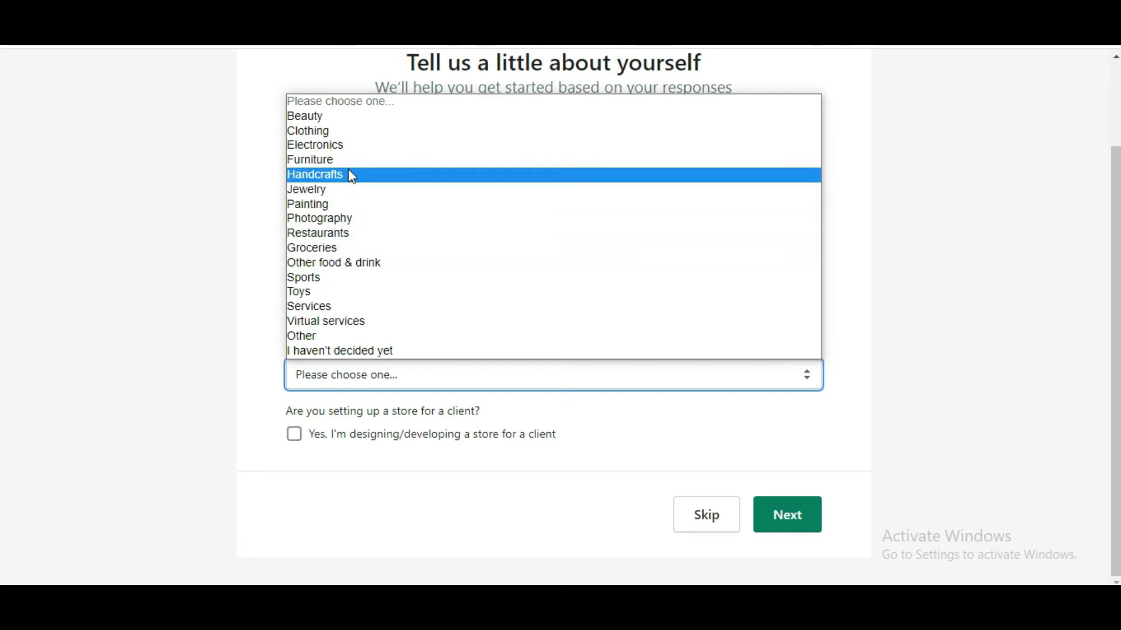
{"action": "left_click", "coordinate": [331, 132]}
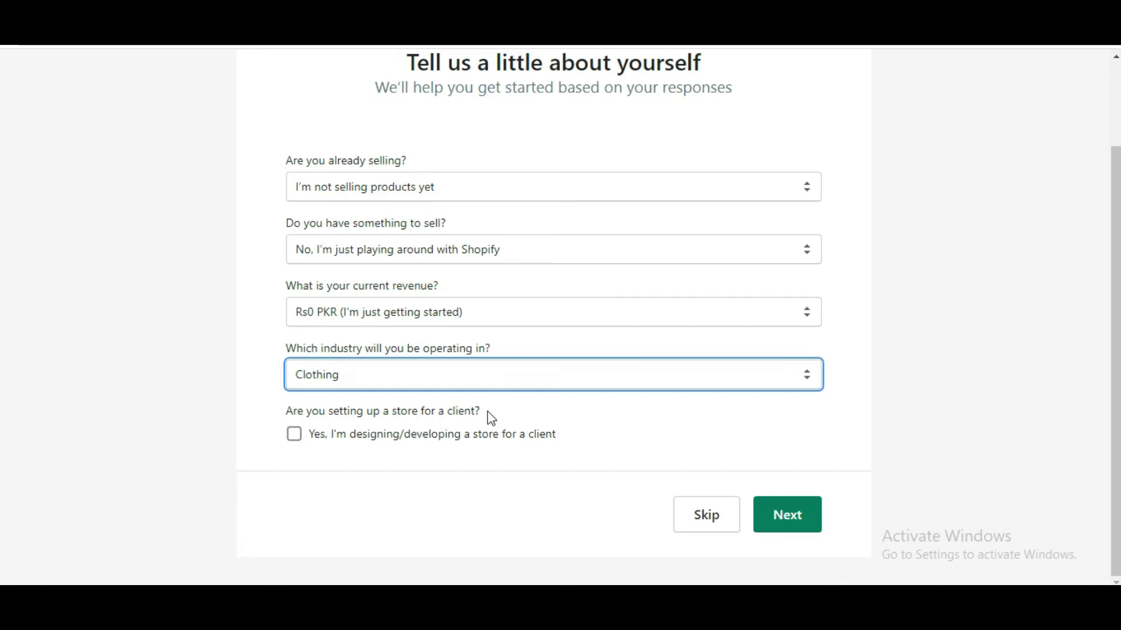
{"action": "left_click", "coordinate": [293, 439]}
{"action": "left_click", "coordinate": [293, 441]}
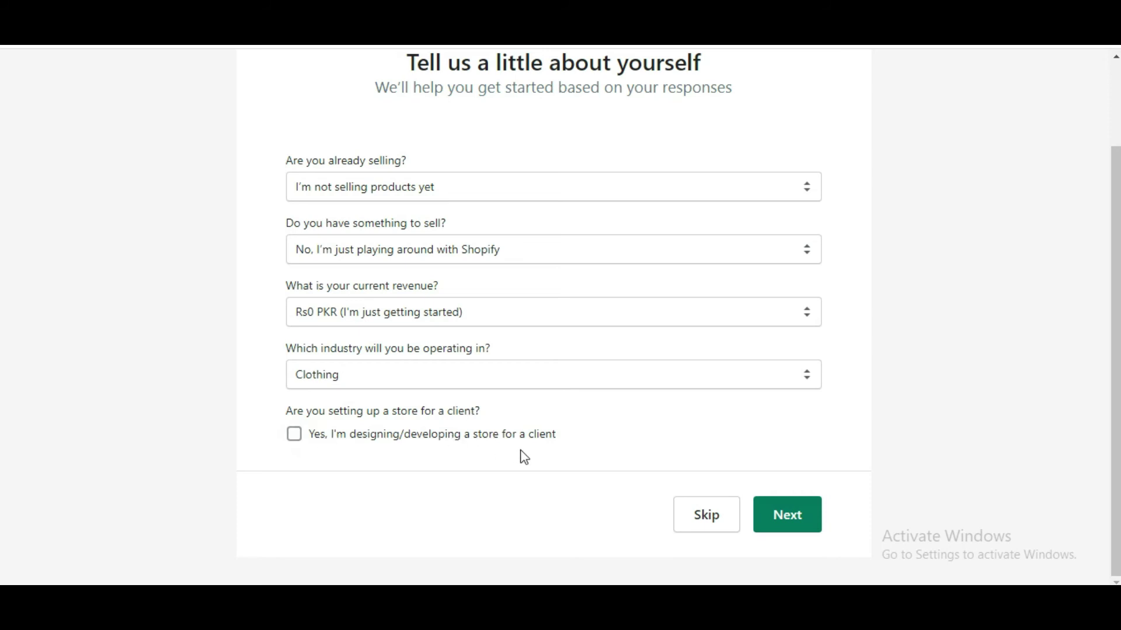
{"action": "left_click", "coordinate": [805, 521]}
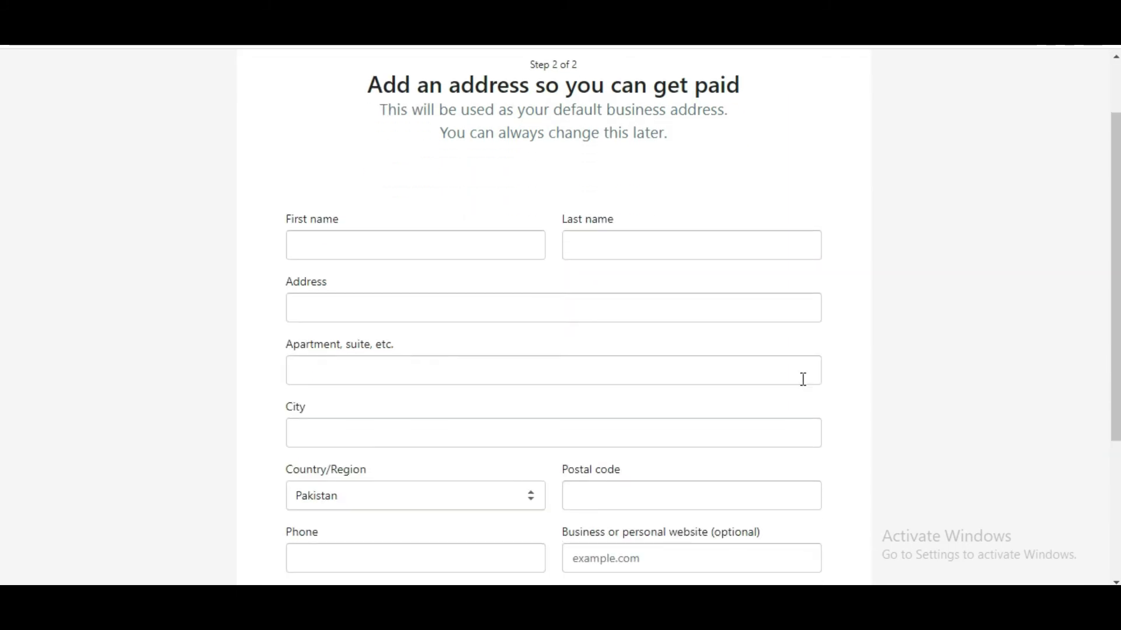
Step: Enter the owner's first and last name, street address and apartment line
{"action": "left_click", "coordinate": [338, 248]}
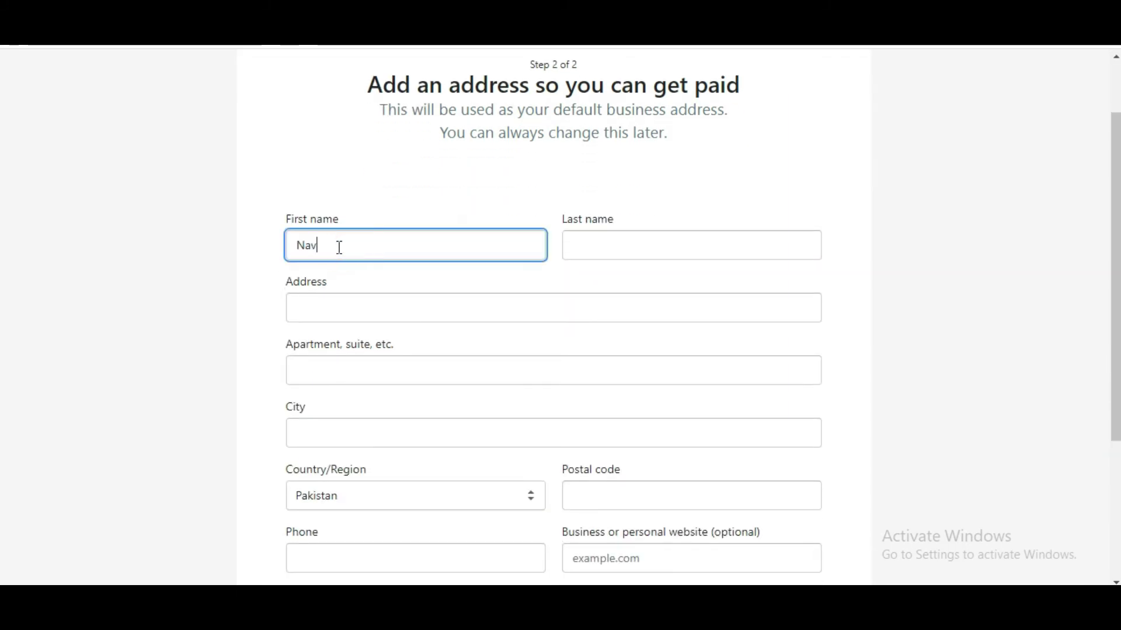
{"action": "key", "text": "Tab"}
{"action": "type", "text": "S"}
{"action": "key", "text": "Tab"}
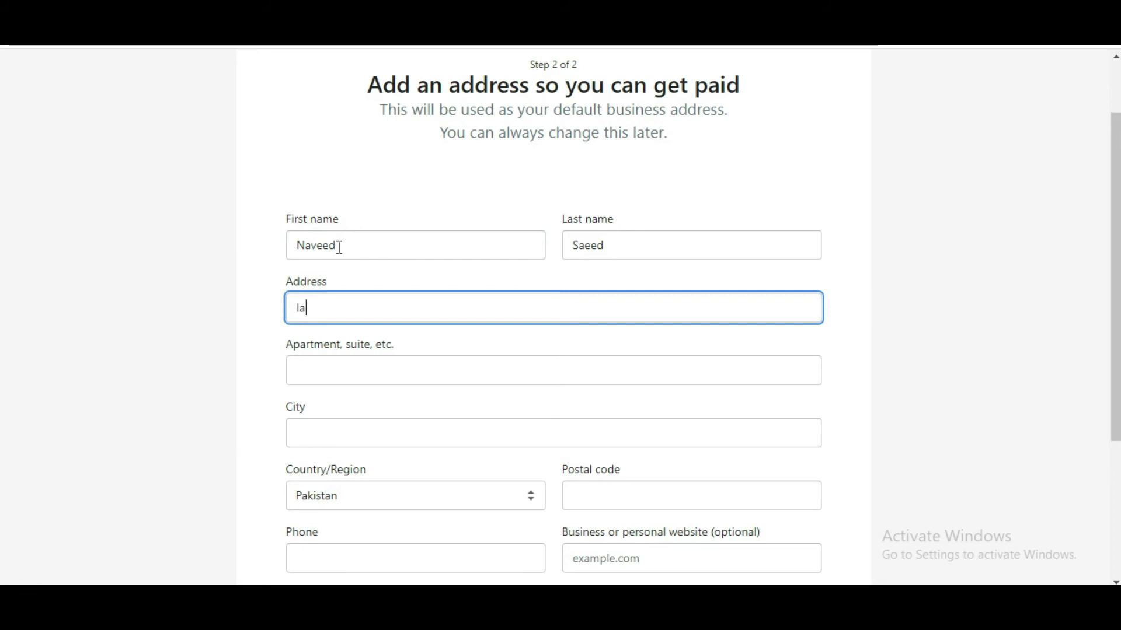
{"action": "type", "text": "Main Lahore"}
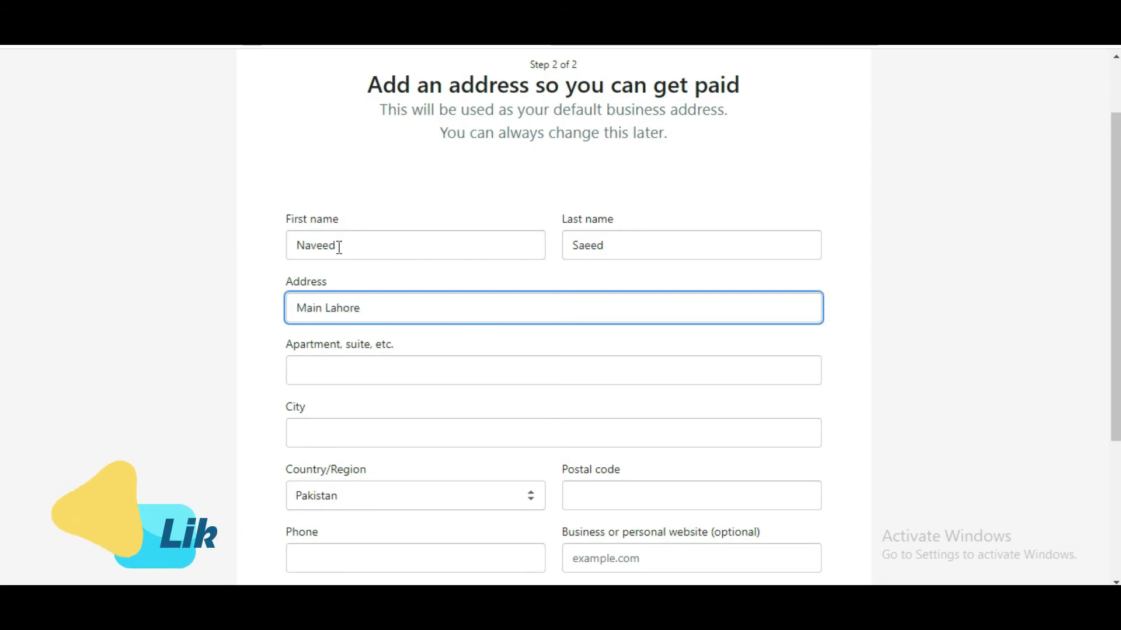
{"action": "key", "text": "Tab"}
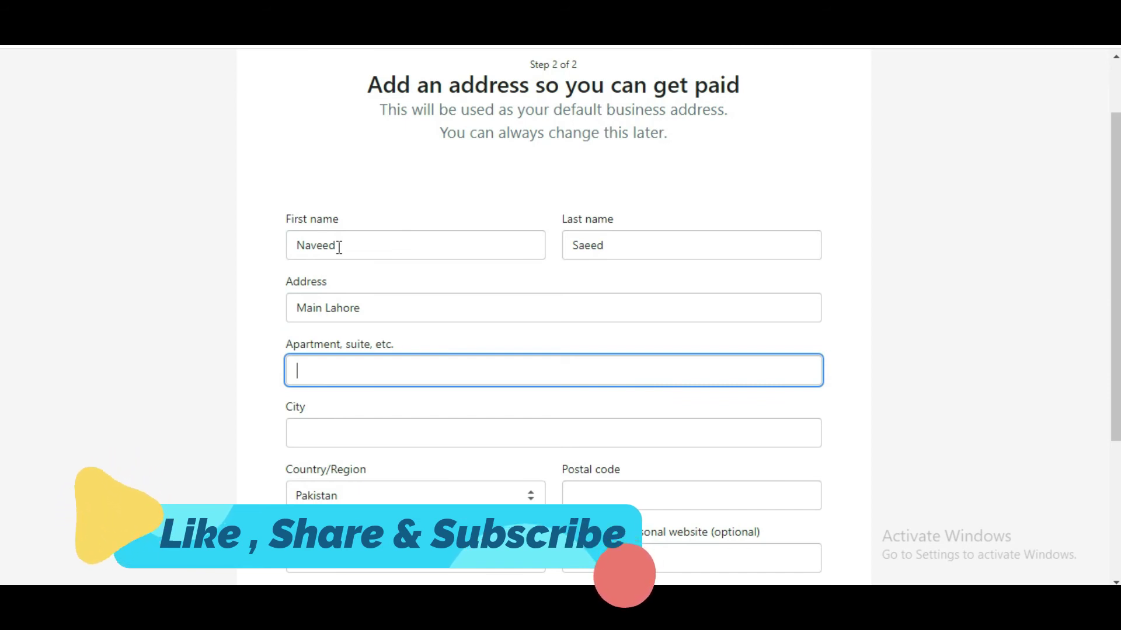
{"action": "type", "text": "My "}
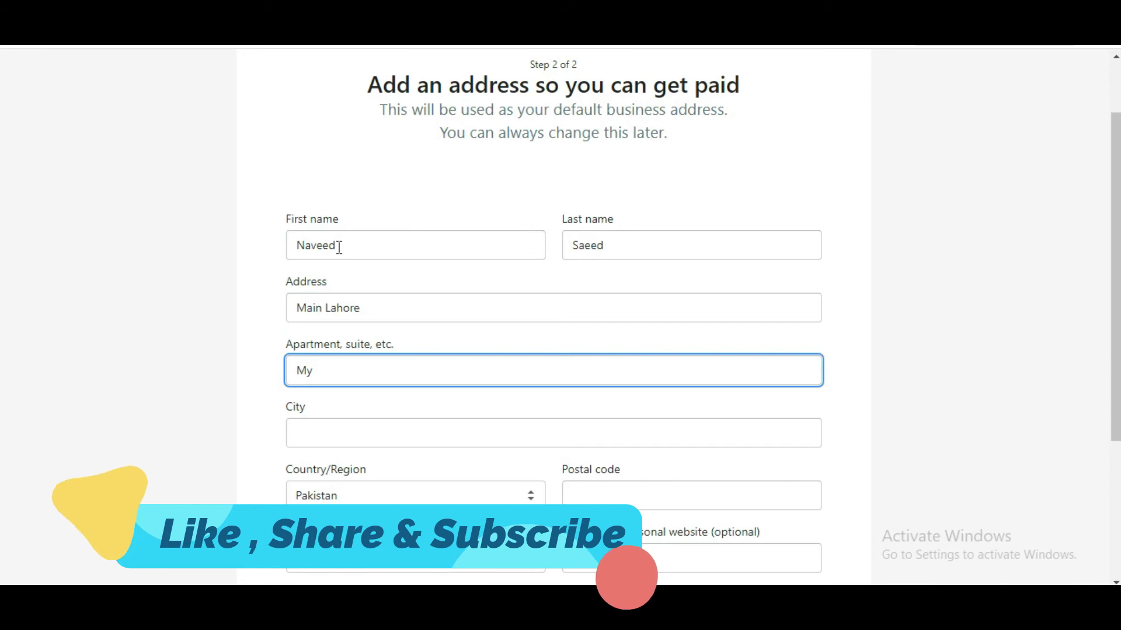
{"action": "type", "text": "2"}
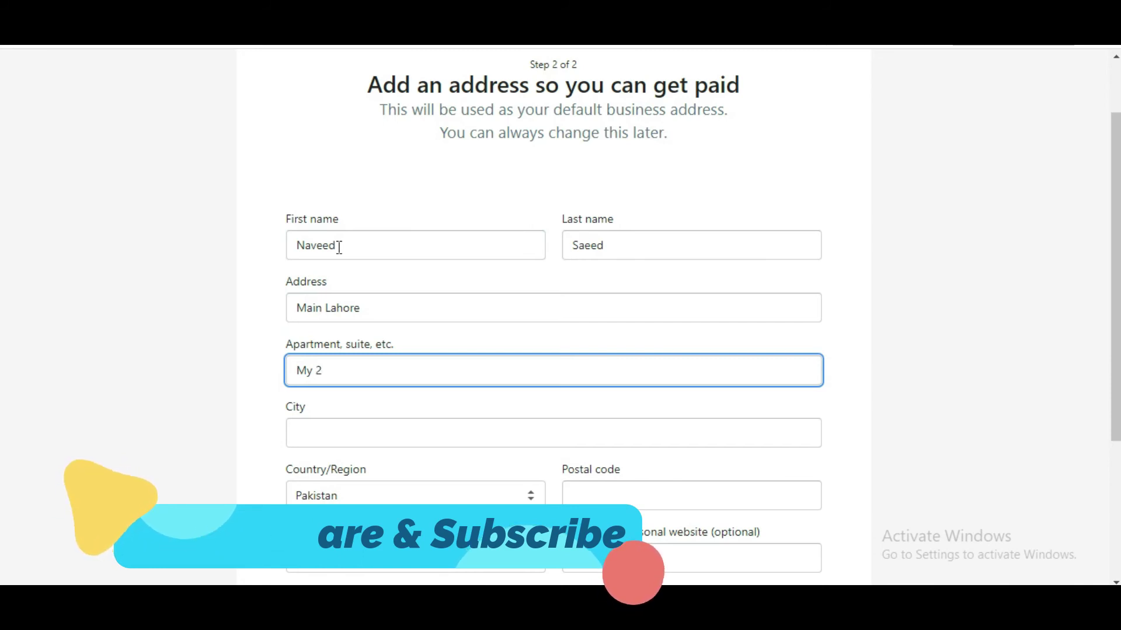
{"action": "type", "text": "nd Add"}
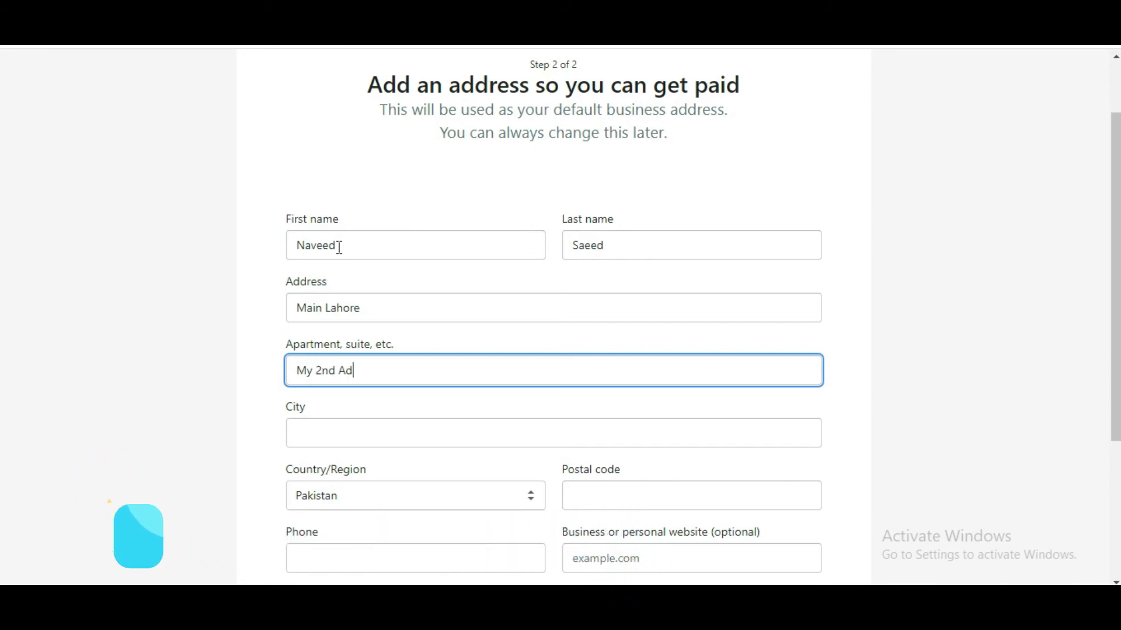
{"action": "type", "text": "ss"}
{"action": "key", "text": "Tab"}
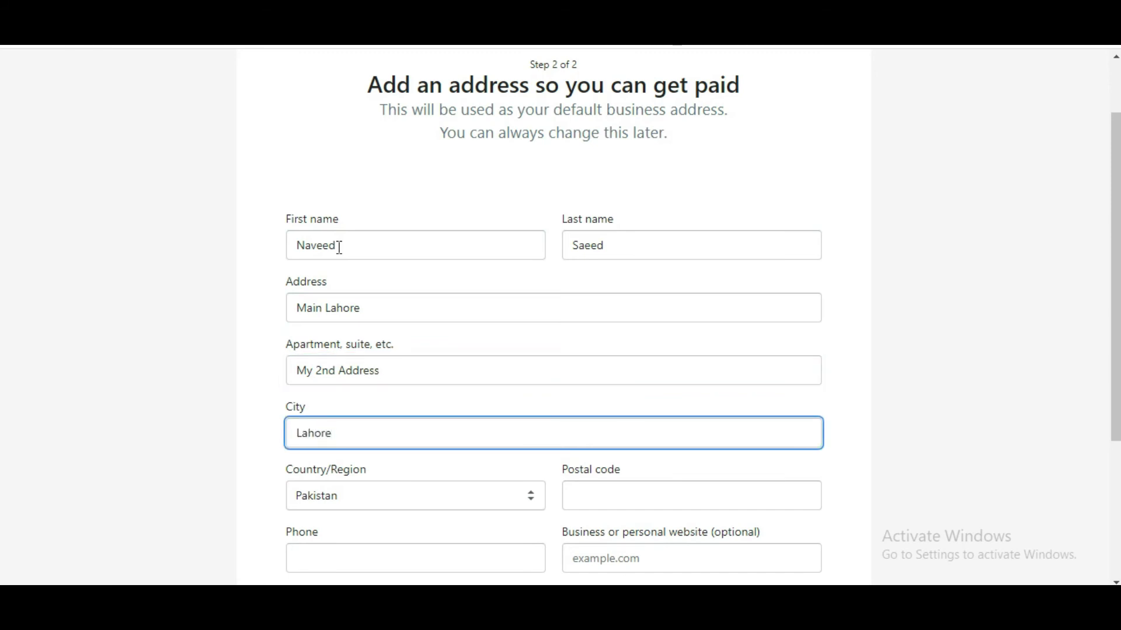
Step: Fill in the postal code and the business phone number
{"action": "key", "text": "Tab"}
{"action": "key", "text": "Tab"}
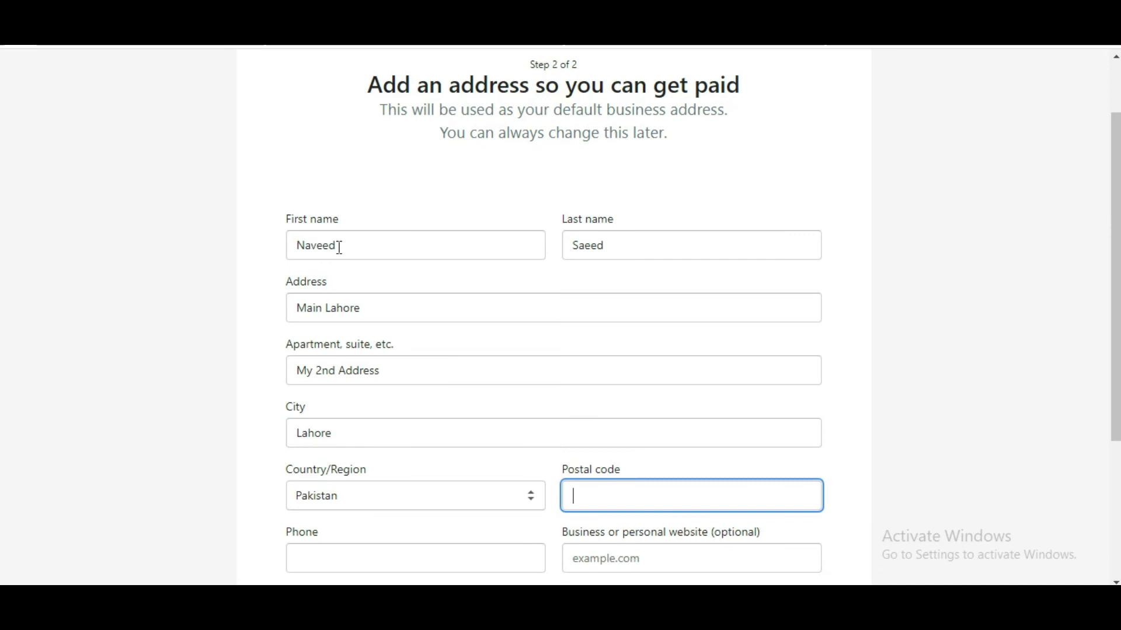
{"action": "type", "text": "54600"}
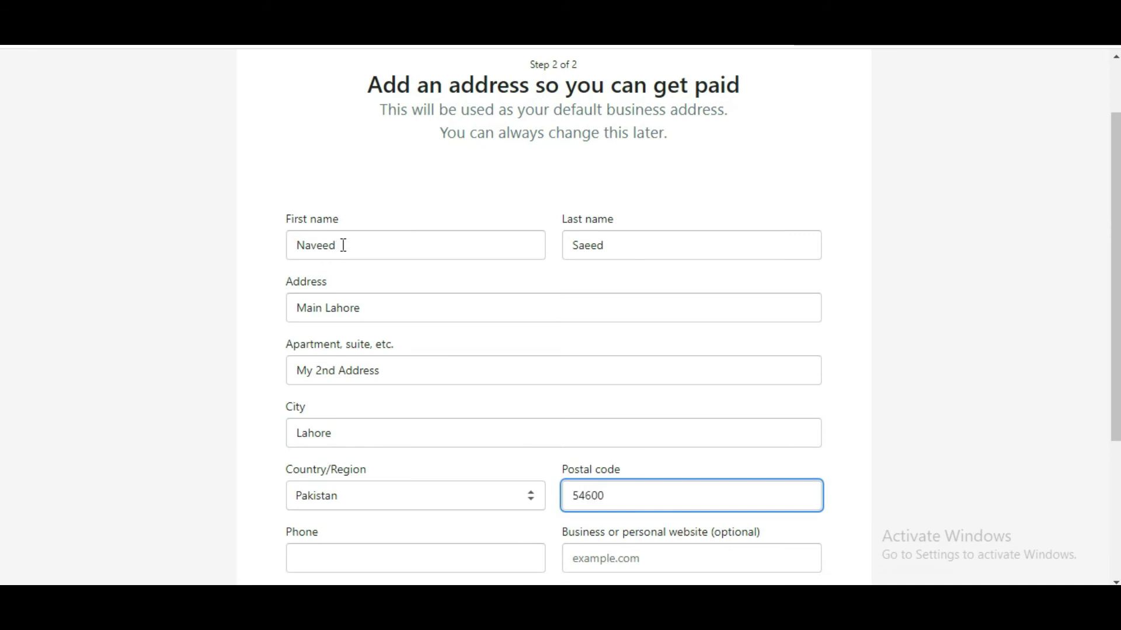
{"action": "scroll", "coordinate": [401, 310], "scroll_direction": "down", "scroll_amount": 3}
{"action": "left_click", "coordinate": [430, 399]}
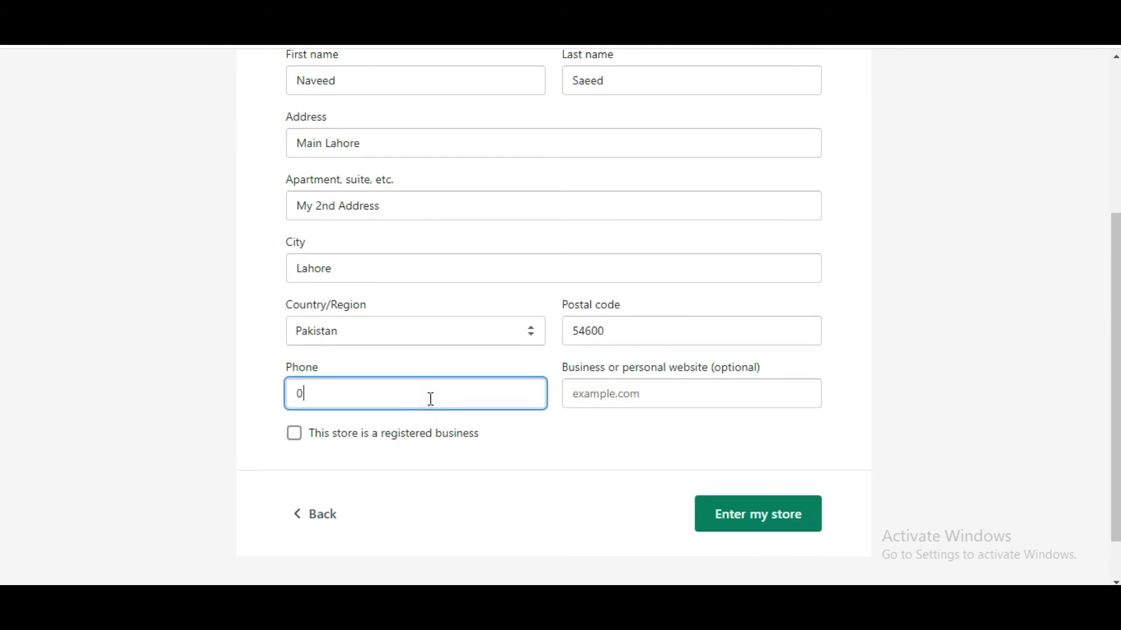
{"action": "left_click", "coordinate": [655, 395]}
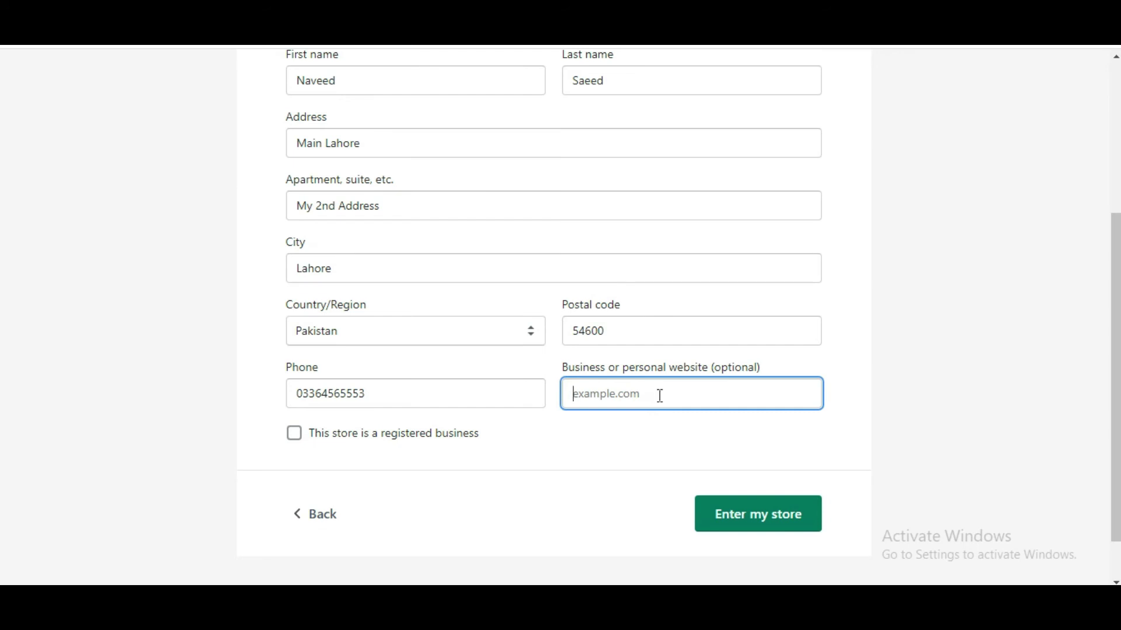
{"action": "left_click_drag", "start_coordinate": [773, 358], "coordinate": [709, 374]}
{"action": "left_click", "coordinate": [793, 361]}
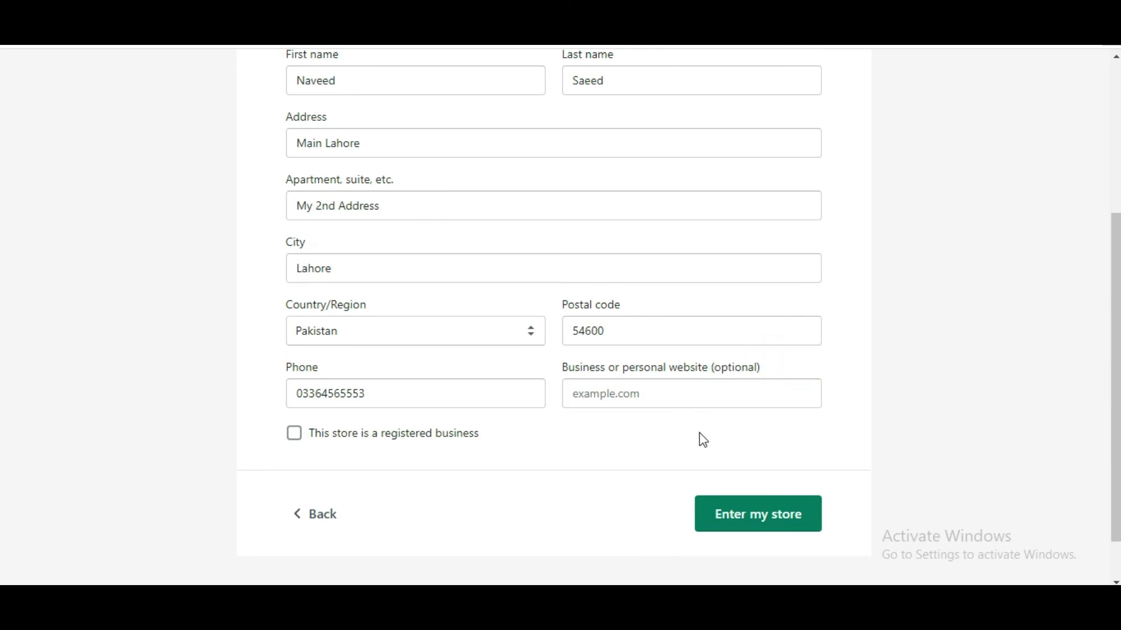
Step: Submit the address with 'Enter my store' and wait for the admin Home dashboard
{"action": "left_click", "coordinate": [740, 532]}
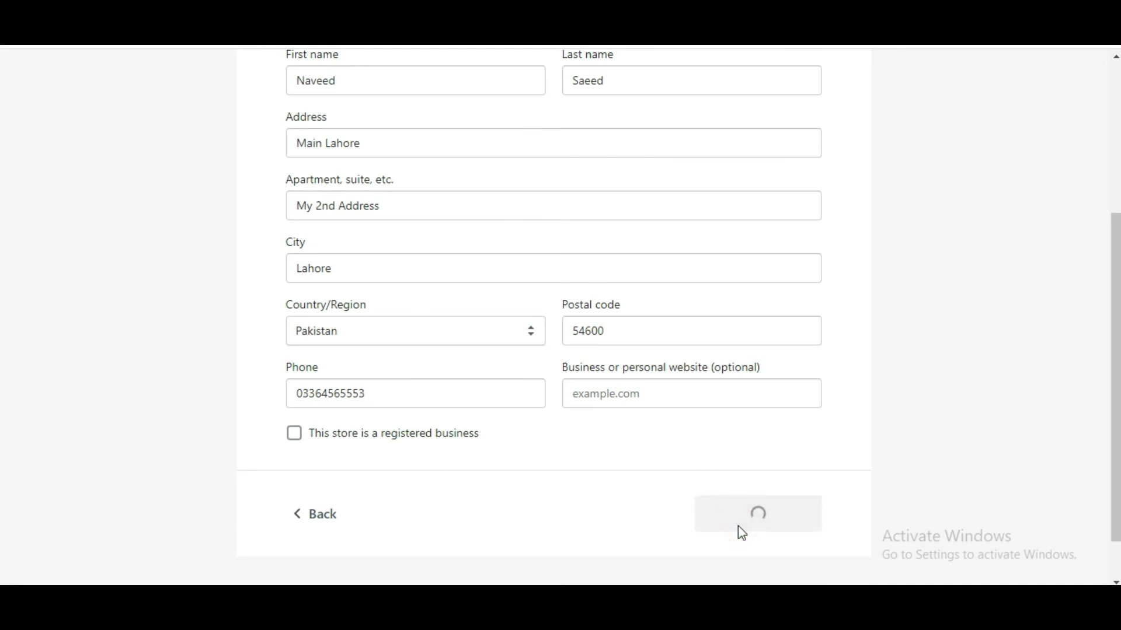
{"action": "scroll", "coordinate": [828, 357], "scroll_direction": "up", "scroll_amount": 4}
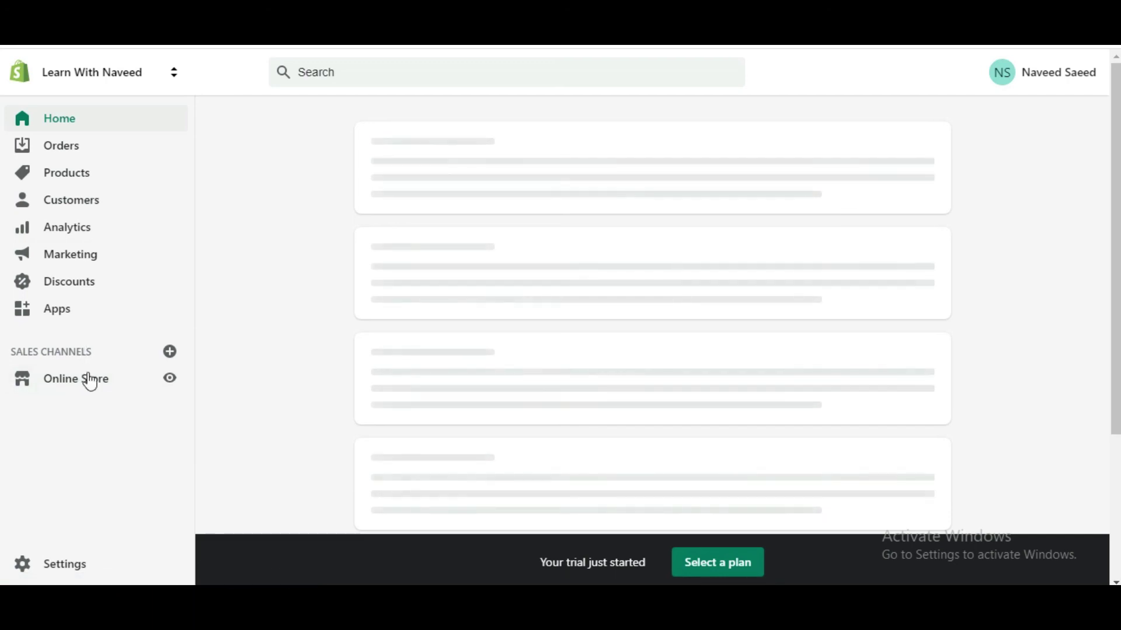
{"action": "scroll", "coordinate": [110, 496], "scroll_direction": "down", "scroll_amount": 2}
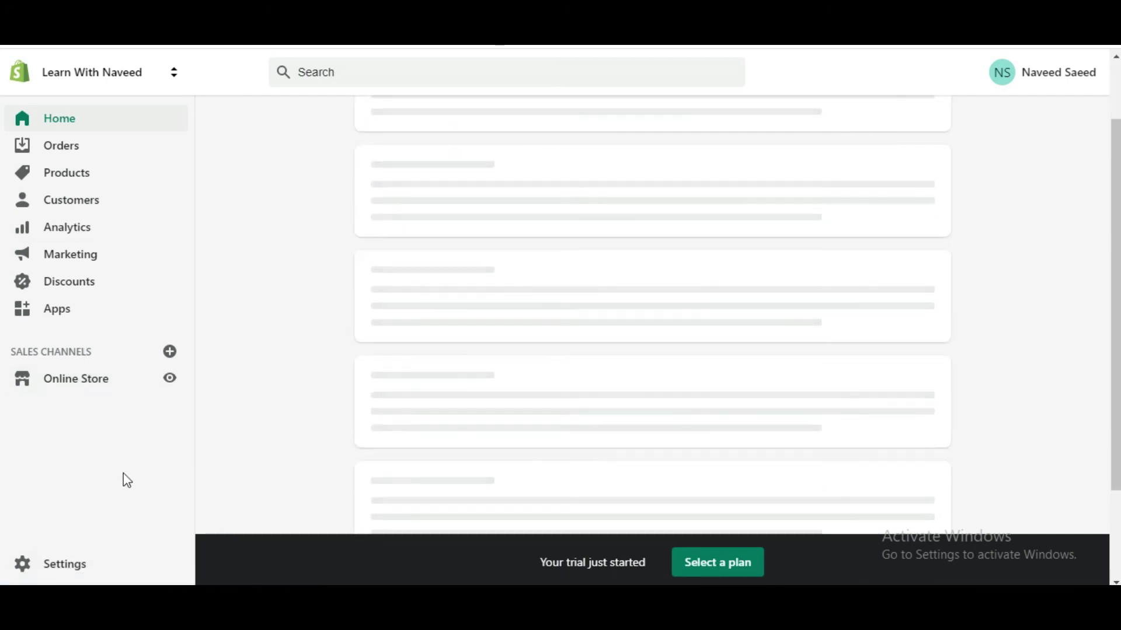
Step: Preview the Learn With Naveed storefront down to its Image with text placeholder sections
{"action": "left_click", "coordinate": [174, 385]}
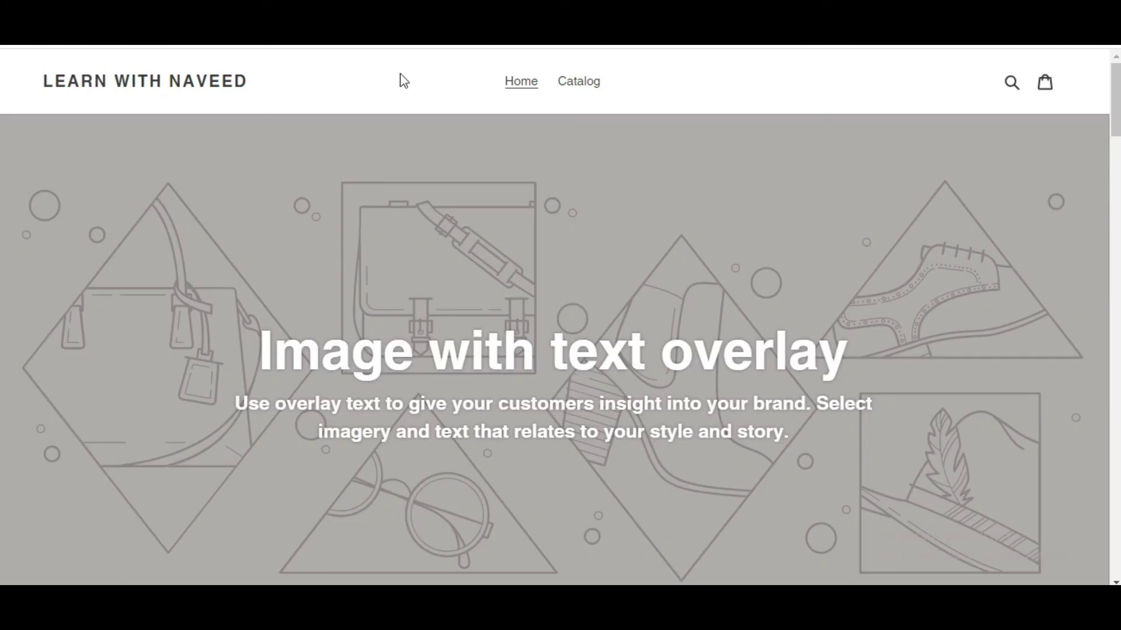
{"action": "key", "text": "ctrl+shift+Tab"}
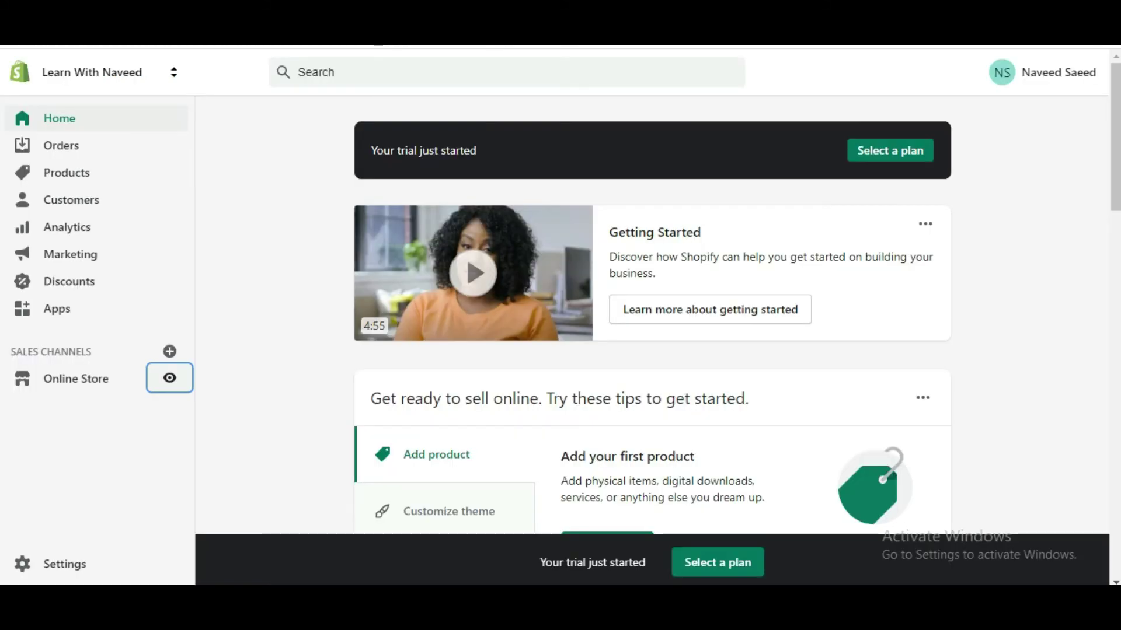
{"action": "key", "text": "ctrl+Tab"}
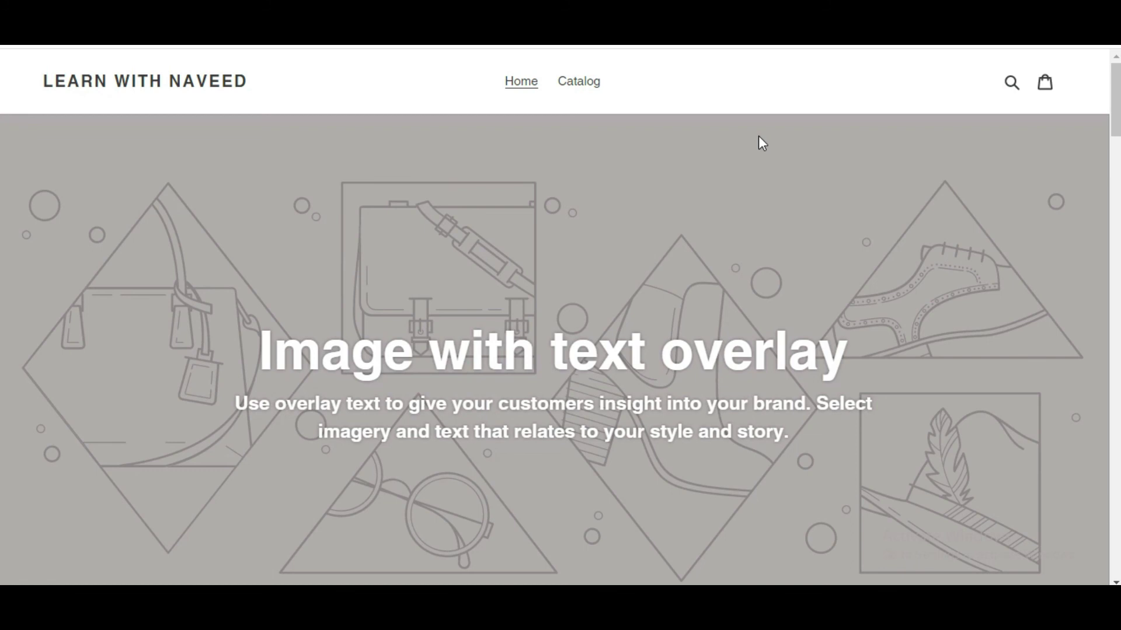
{"action": "scroll", "coordinate": [462, 258], "scroll_direction": "down", "scroll_amount": 4}
{"action": "scroll", "coordinate": [463, 263], "scroll_direction": "up", "scroll_amount": 4}
{"action": "scroll", "coordinate": [463, 266], "scroll_direction": "down", "scroll_amount": 10}
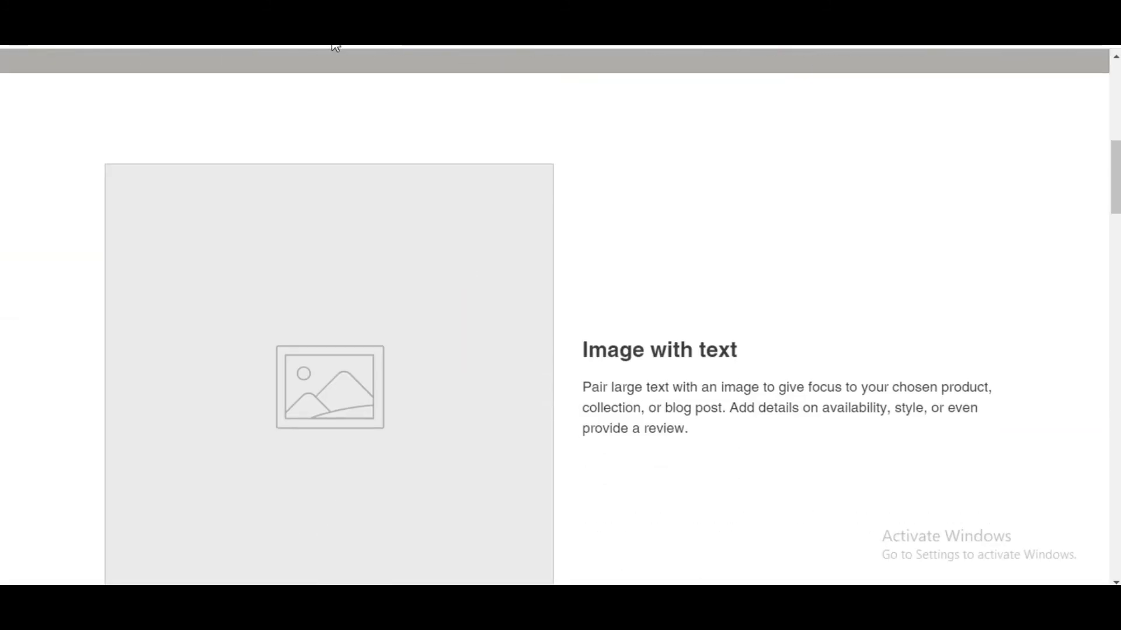
{"action": "left_click", "coordinate": [336, 46]}
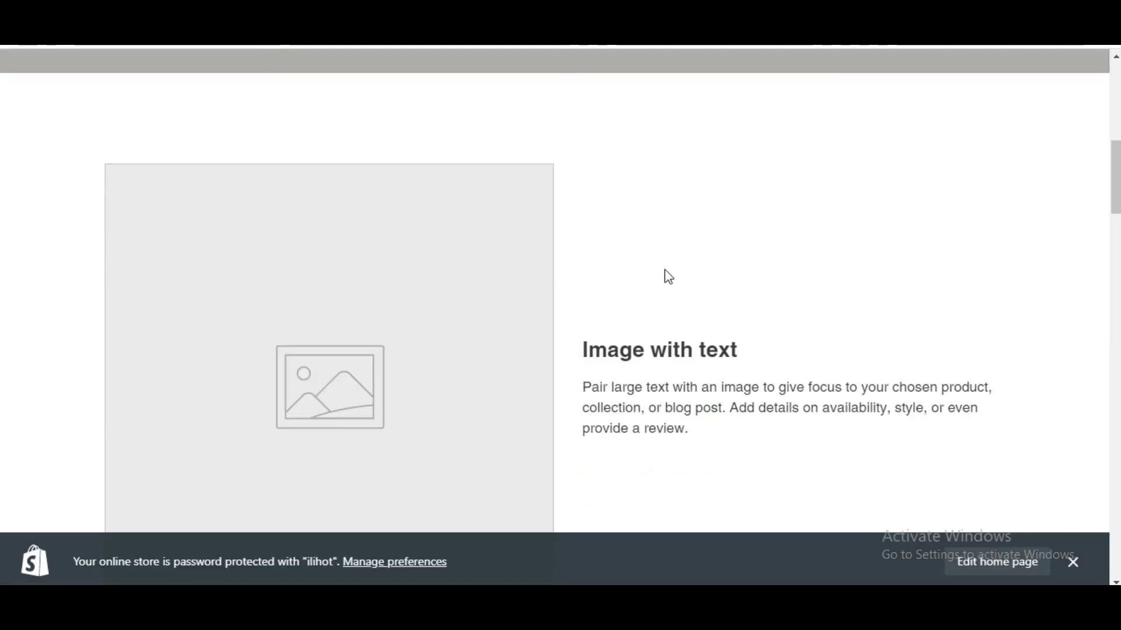
Step: Dismiss the password-protection banner on the Learn With Naveed storefront preview
{"action": "scroll", "coordinate": [560, 333], "scroll_direction": "down", "scroll_amount": 7}
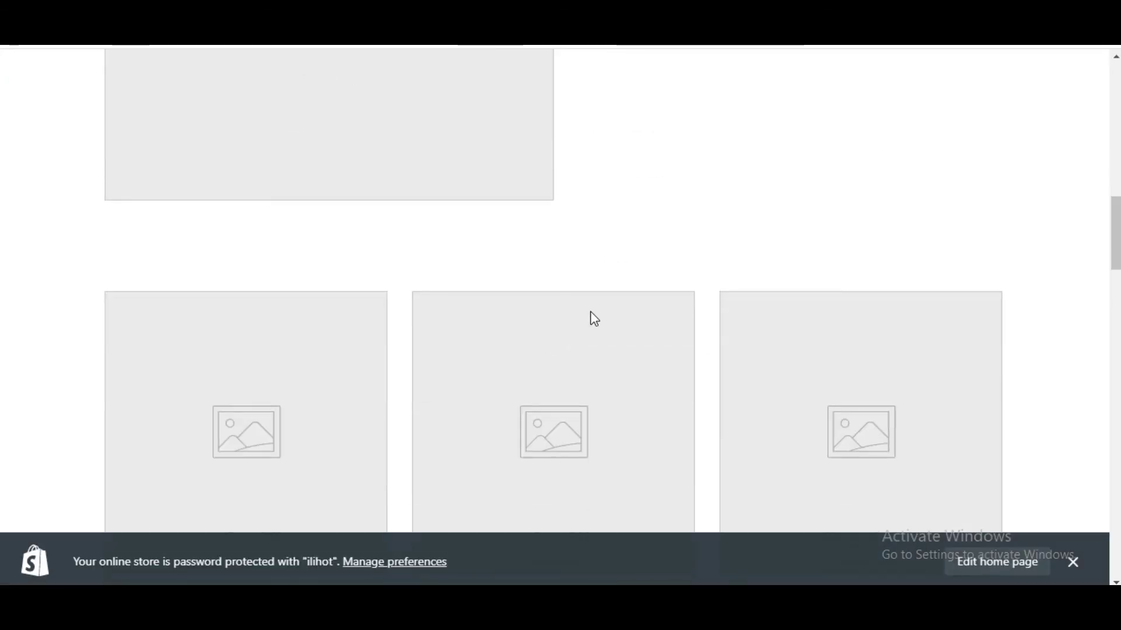
{"action": "scroll", "coordinate": [583, 327], "scroll_direction": "up", "scroll_amount": 6}
{"action": "scroll", "coordinate": [564, 339], "scroll_direction": "up", "scroll_amount": 10}
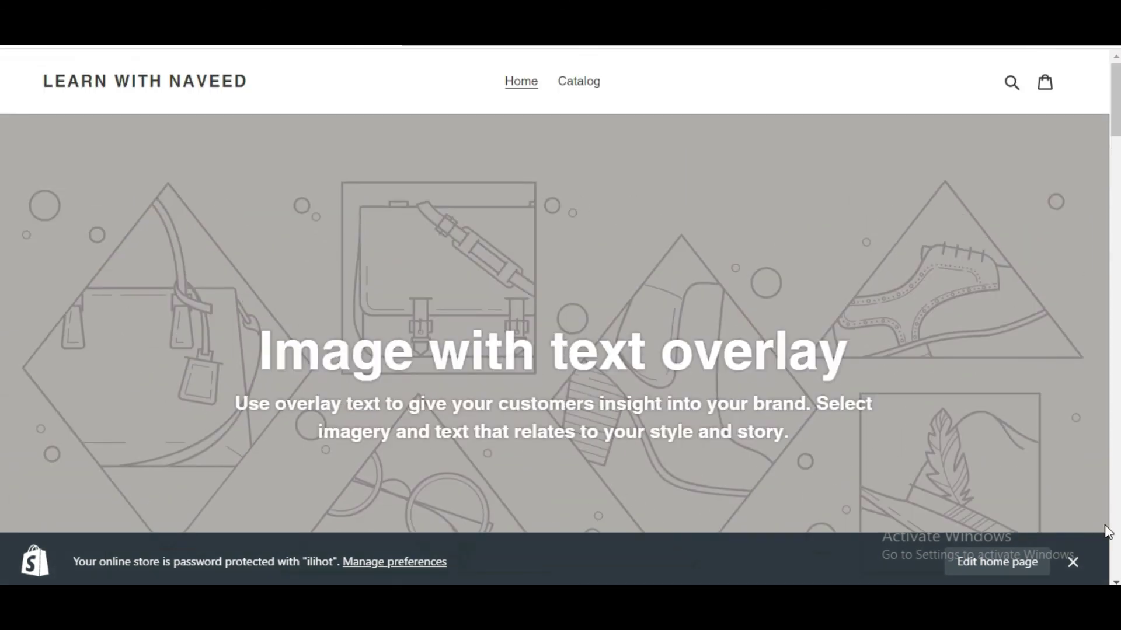
{"action": "left_click", "coordinate": [1074, 562]}
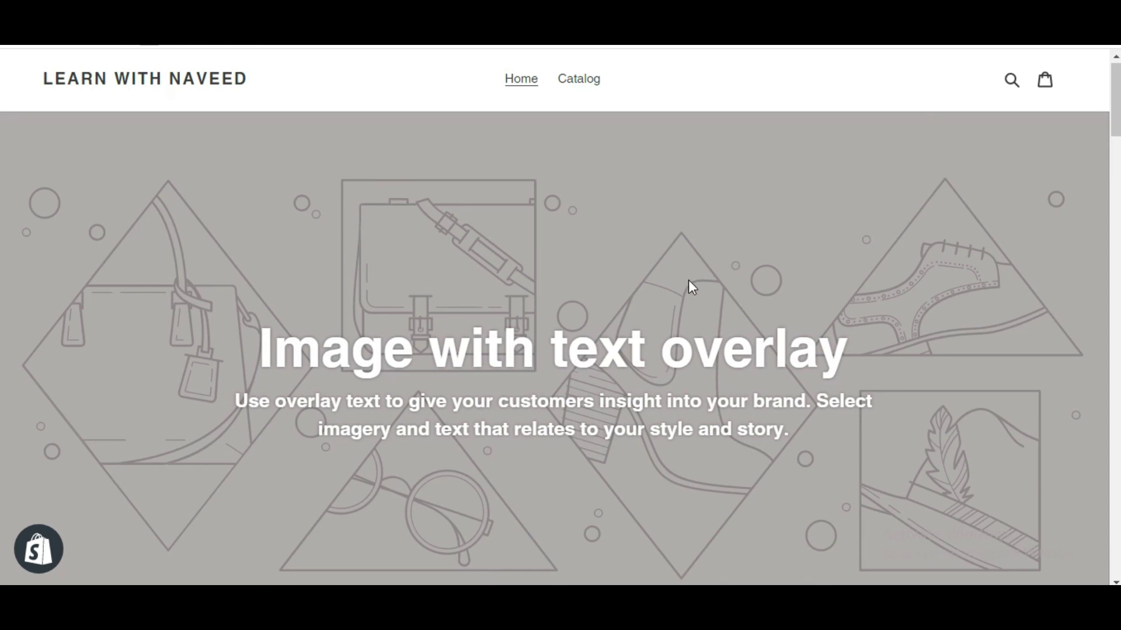
Step: Scroll through the Rs.19.99 sample products and testimonials to the newsletter footer, then return upward
{"action": "scroll", "coordinate": [688, 279], "scroll_direction": "down", "scroll_amount": 10}
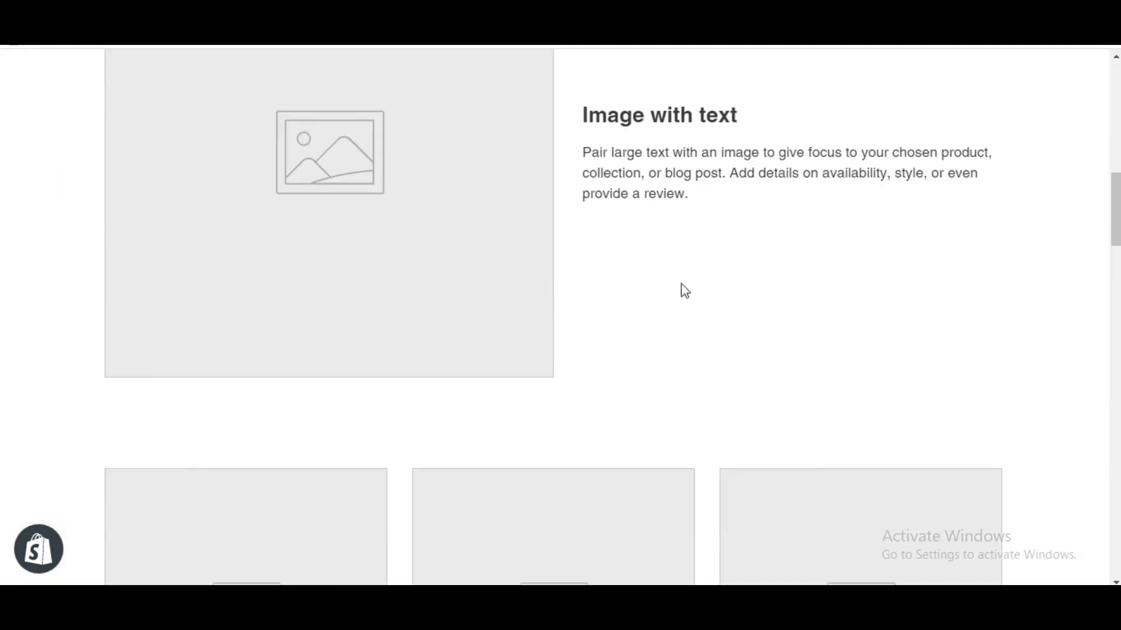
{"action": "scroll", "coordinate": [685, 290], "scroll_direction": "down", "scroll_amount": 5}
{"action": "scroll", "coordinate": [683, 290], "scroll_direction": "up", "scroll_amount": 13}
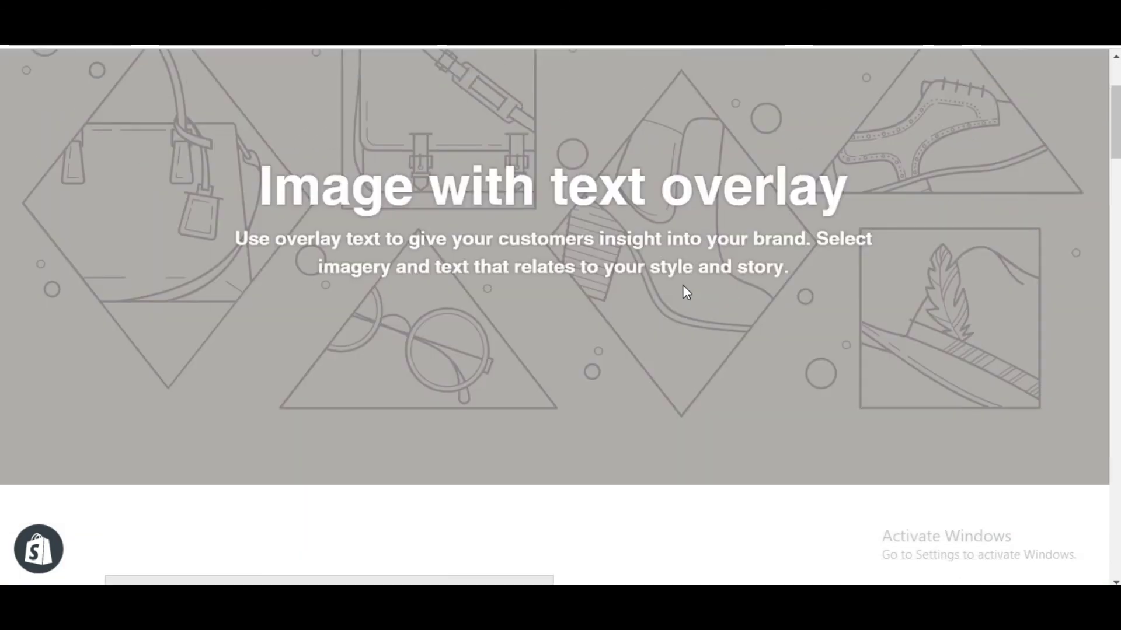
{"action": "scroll", "coordinate": [683, 289], "scroll_direction": "up", "scroll_amount": 3}
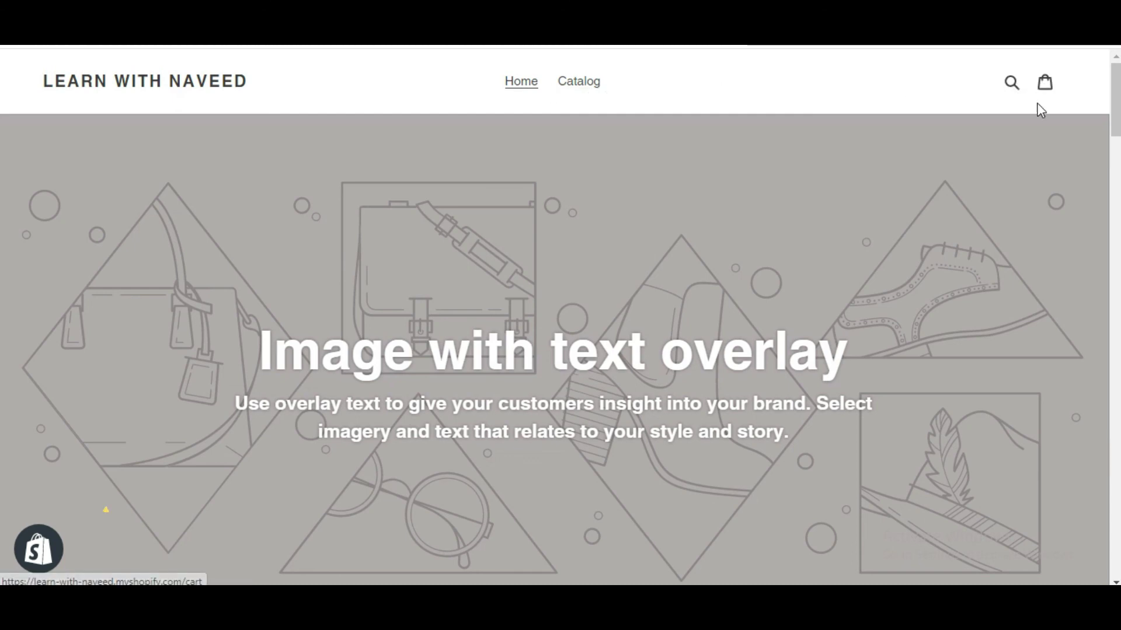
{"action": "scroll", "coordinate": [762, 279], "scroll_direction": "down", "scroll_amount": 3}
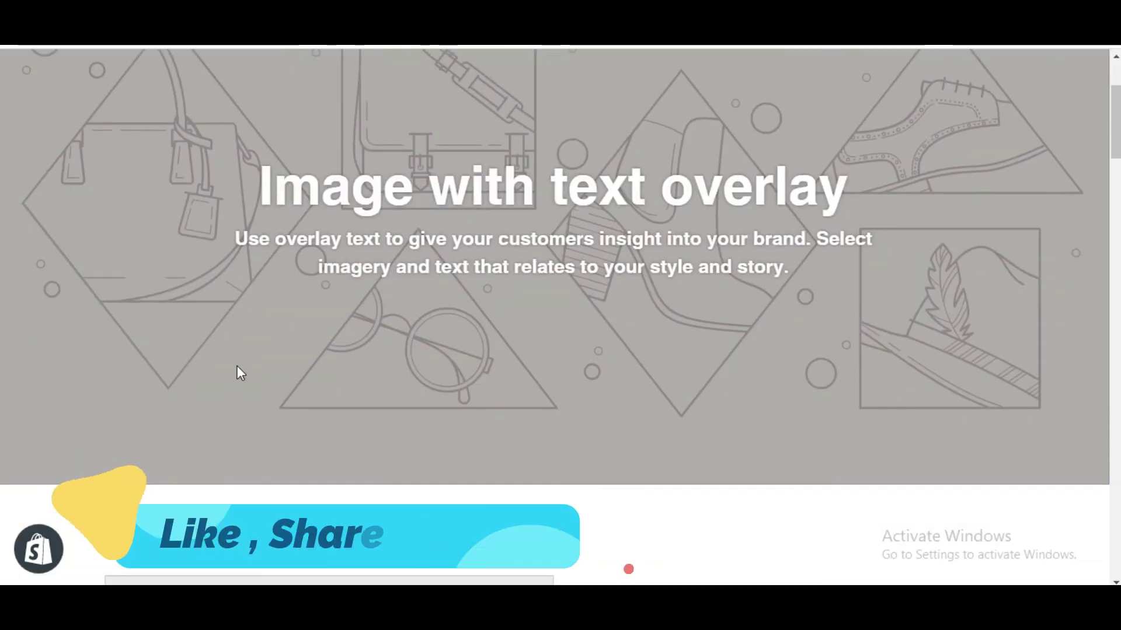
{"action": "scroll", "coordinate": [1058, 245], "scroll_direction": "up", "scroll_amount": 2}
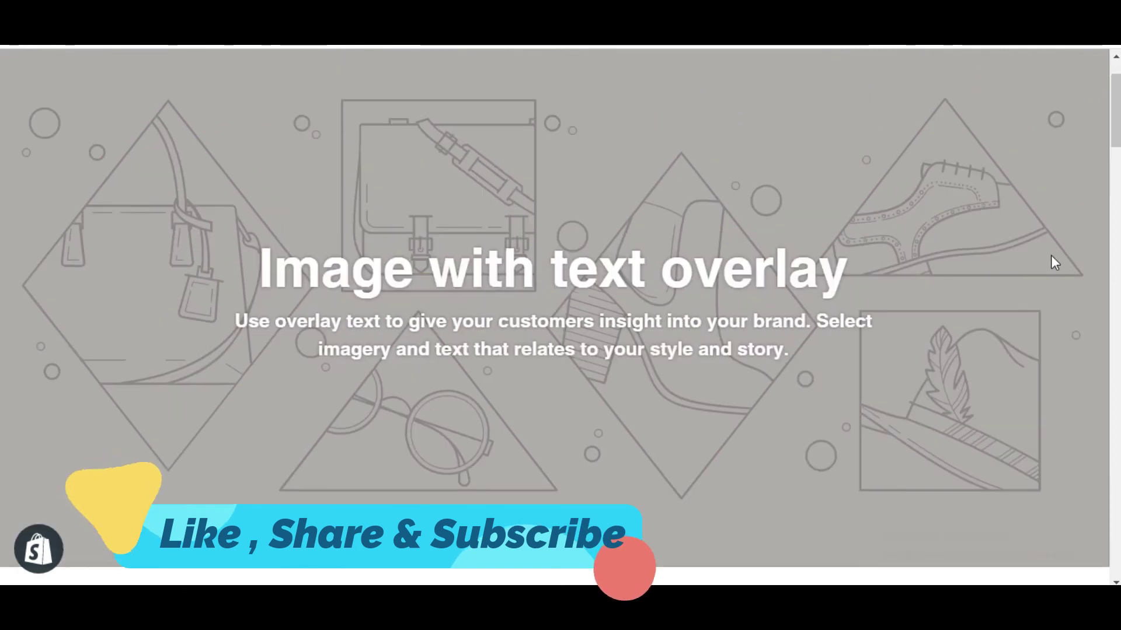
{"action": "scroll", "coordinate": [937, 280], "scroll_direction": "down", "scroll_amount": 8}
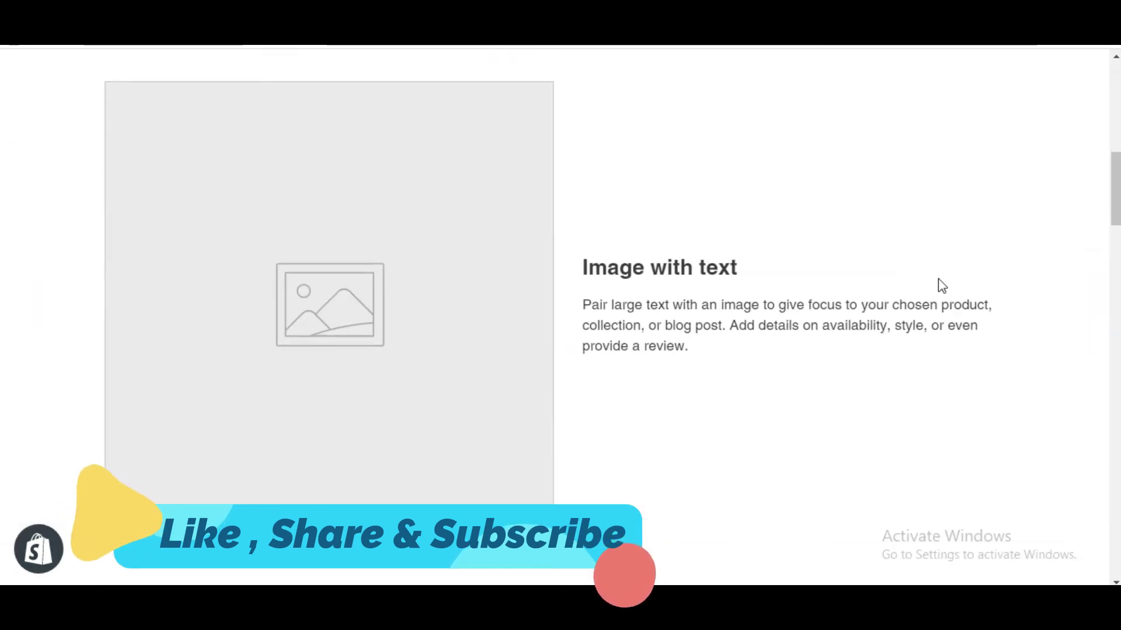
{"action": "scroll", "coordinate": [713, 275], "scroll_direction": "down", "scroll_amount": 3}
{"action": "scroll", "coordinate": [719, 260], "scroll_direction": "up", "scroll_amount": 3}
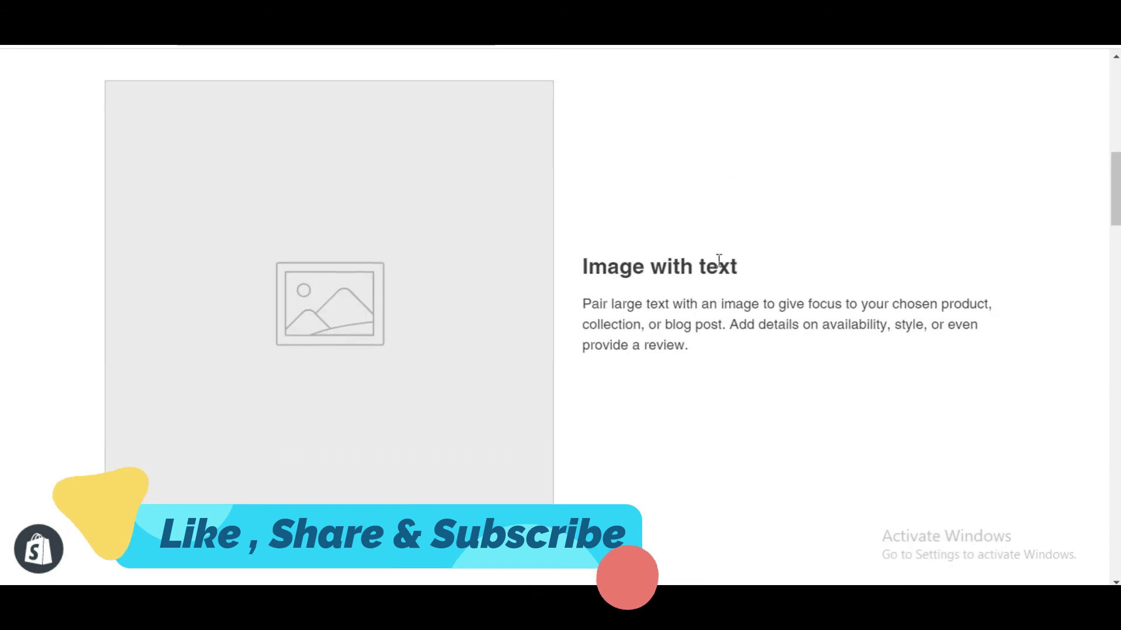
{"action": "scroll", "coordinate": [884, 268], "scroll_direction": "down", "scroll_amount": 8}
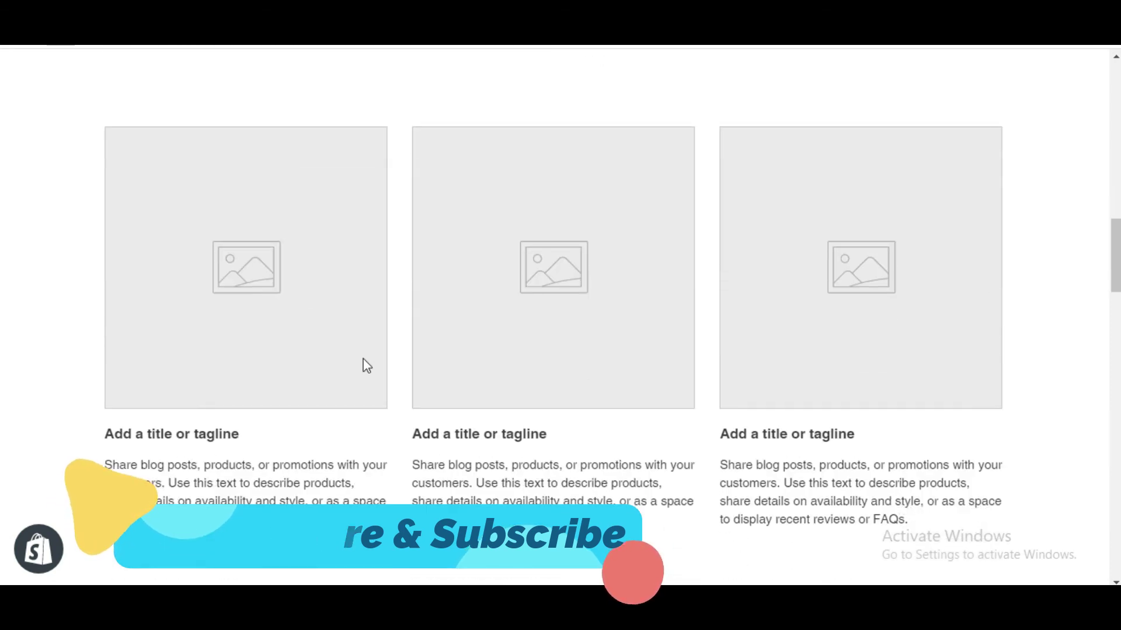
{"action": "scroll", "coordinate": [365, 366], "scroll_direction": "down", "scroll_amount": 10}
{"action": "scroll", "coordinate": [516, 339], "scroll_direction": "down", "scroll_amount": 3}
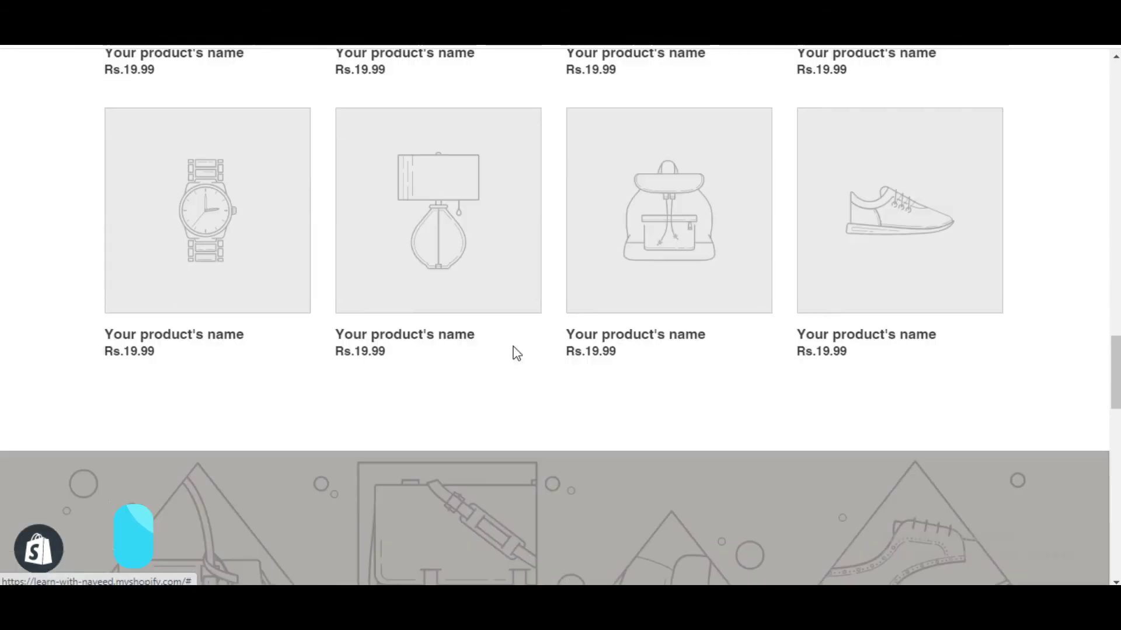
{"action": "scroll", "coordinate": [603, 326], "scroll_direction": "down", "scroll_amount": 15}
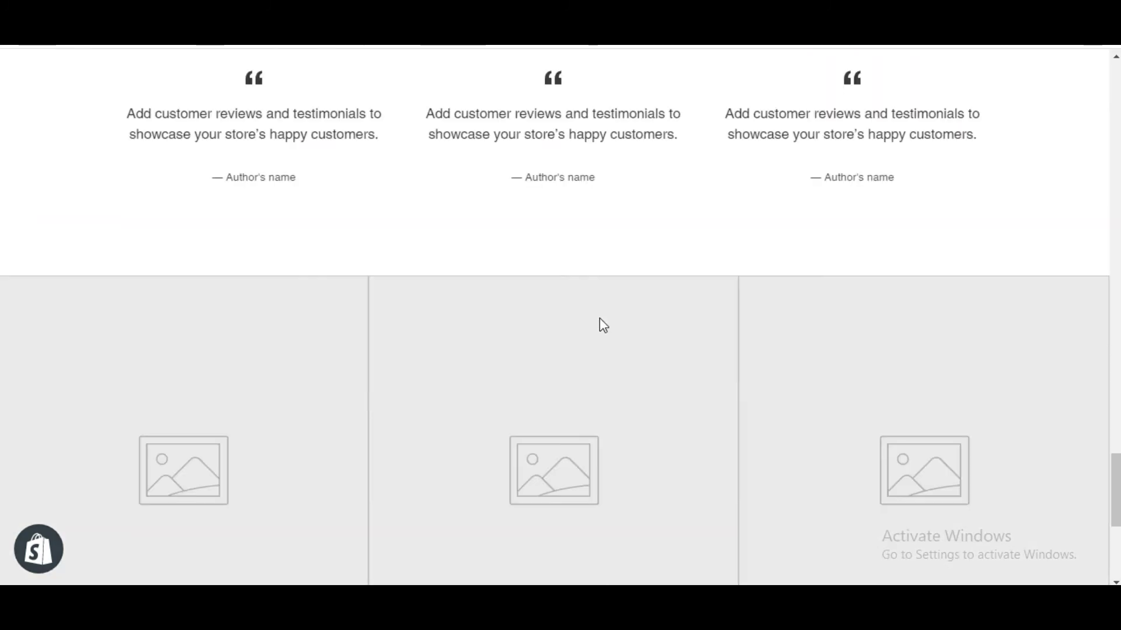
{"action": "scroll", "coordinate": [626, 293], "scroll_direction": "down", "scroll_amount": 6}
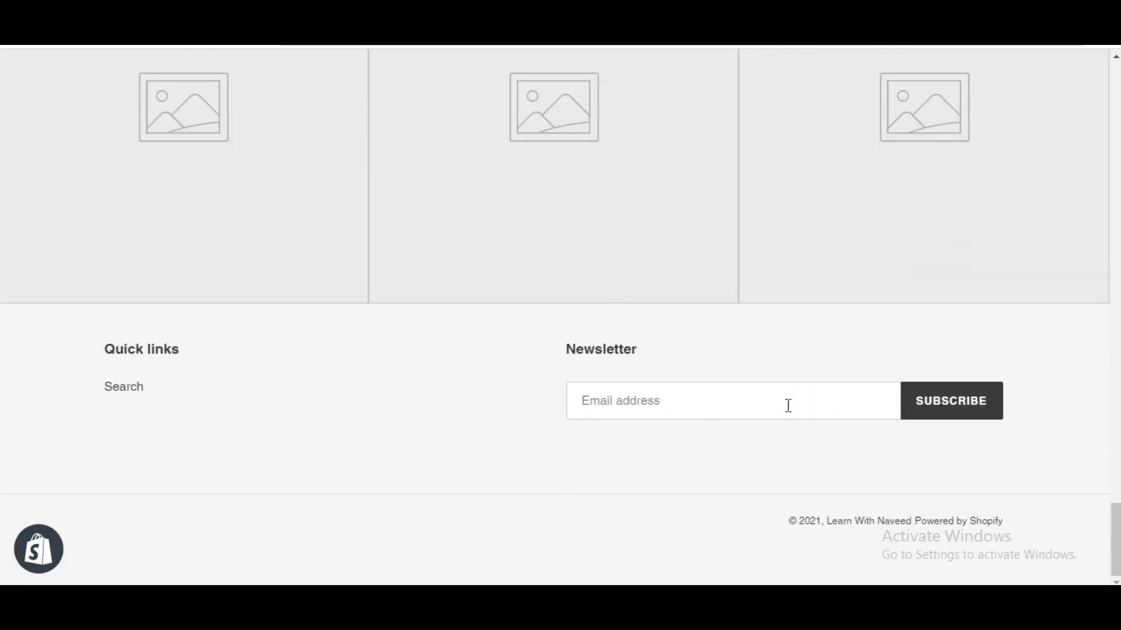
{"action": "scroll", "coordinate": [1077, 256], "scroll_direction": "up", "scroll_amount": 20}
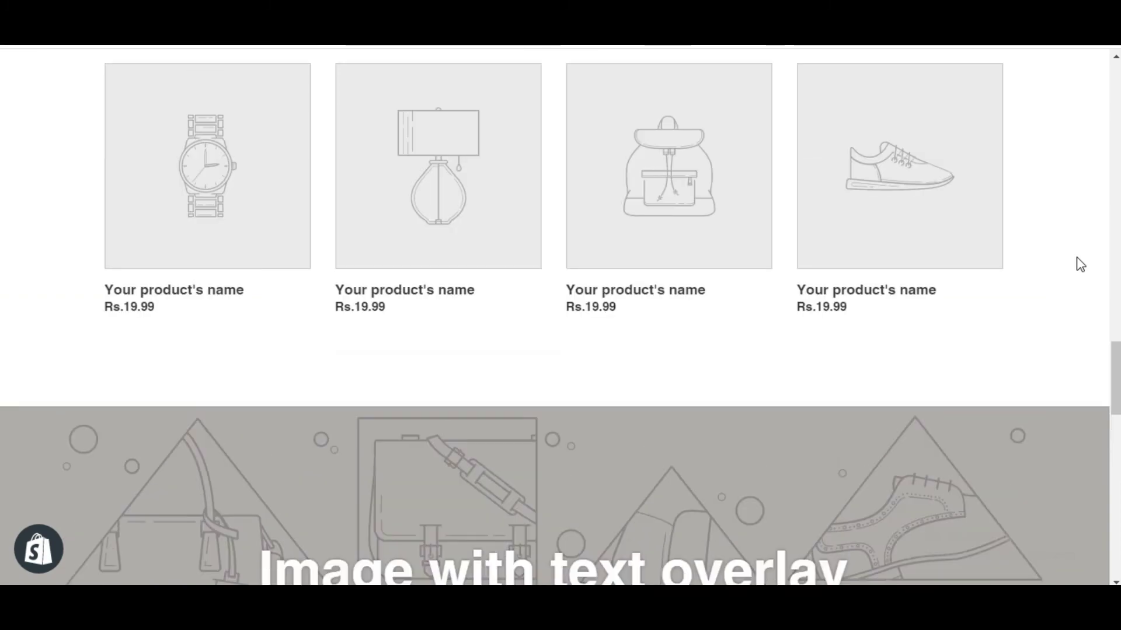
{"action": "scroll", "coordinate": [1079, 263], "scroll_direction": "up", "scroll_amount": 15}
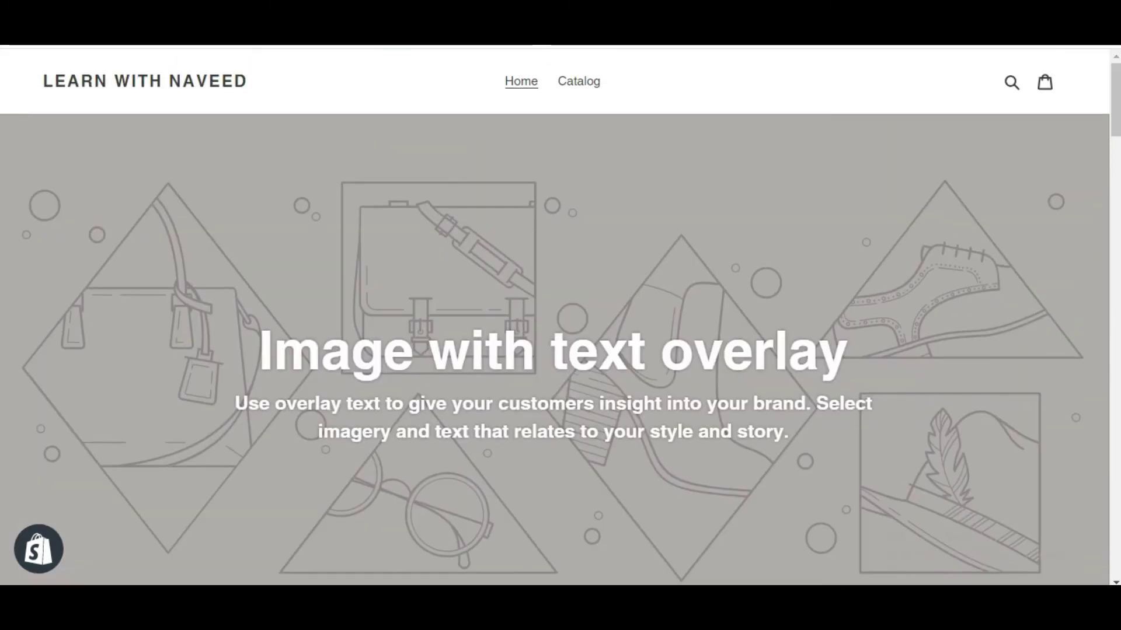
Step: Close the storefront preview and review the admin Home dashboard's Getting Started video and first-product tips
{"action": "key", "text": "ctrl+w"}
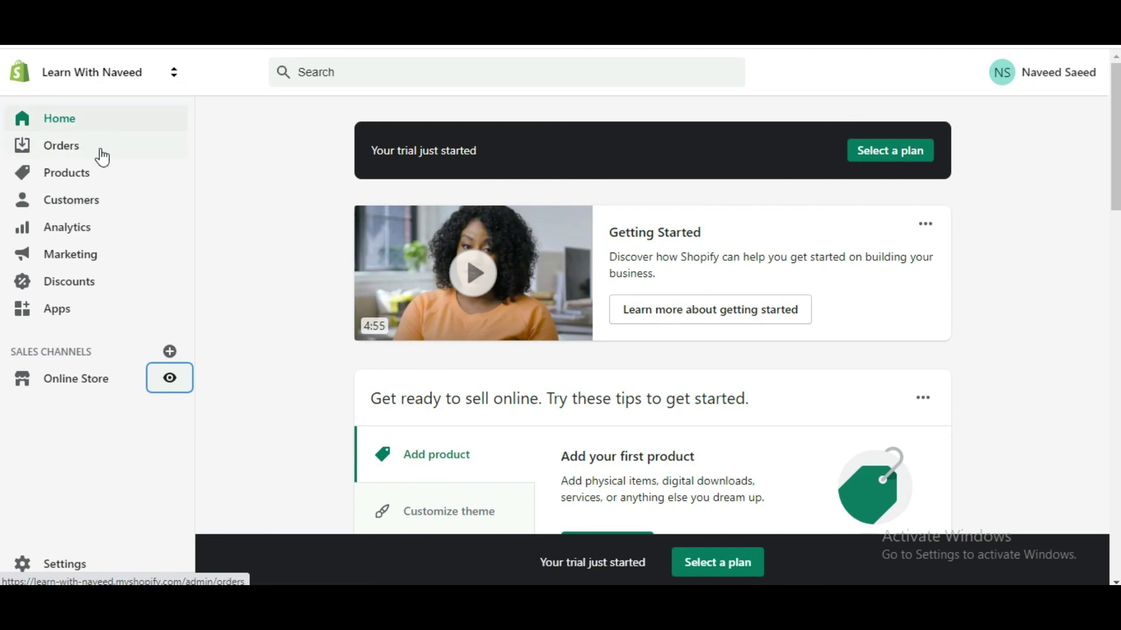
{"action": "scroll", "coordinate": [1019, 287], "scroll_direction": "down", "scroll_amount": 5}
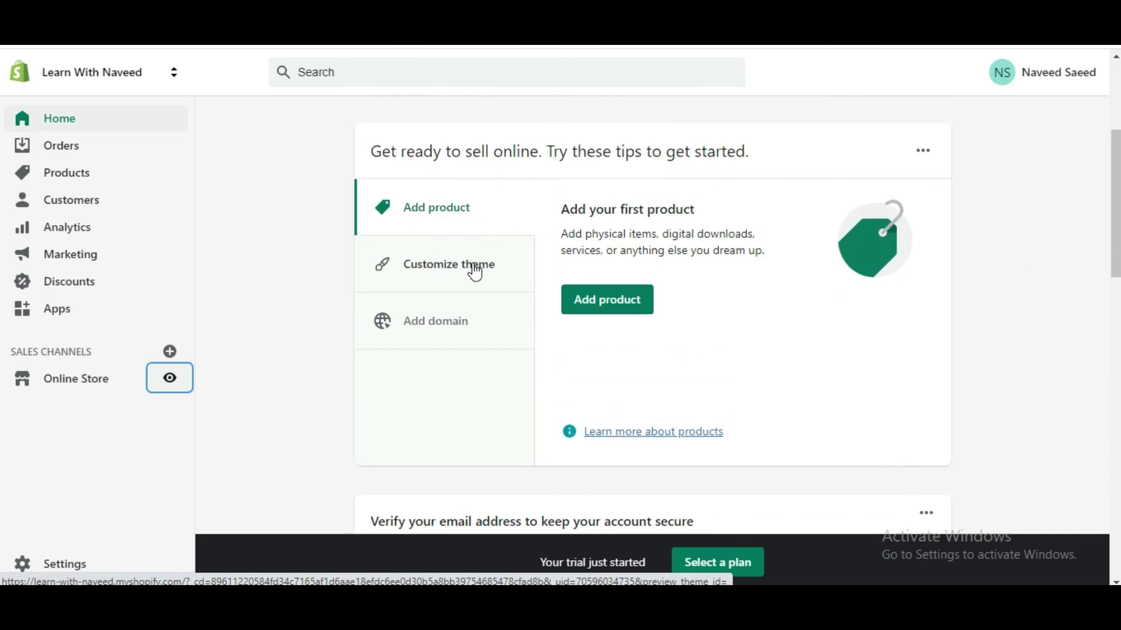
{"action": "scroll", "coordinate": [992, 315], "scroll_direction": "down", "scroll_amount": 6}
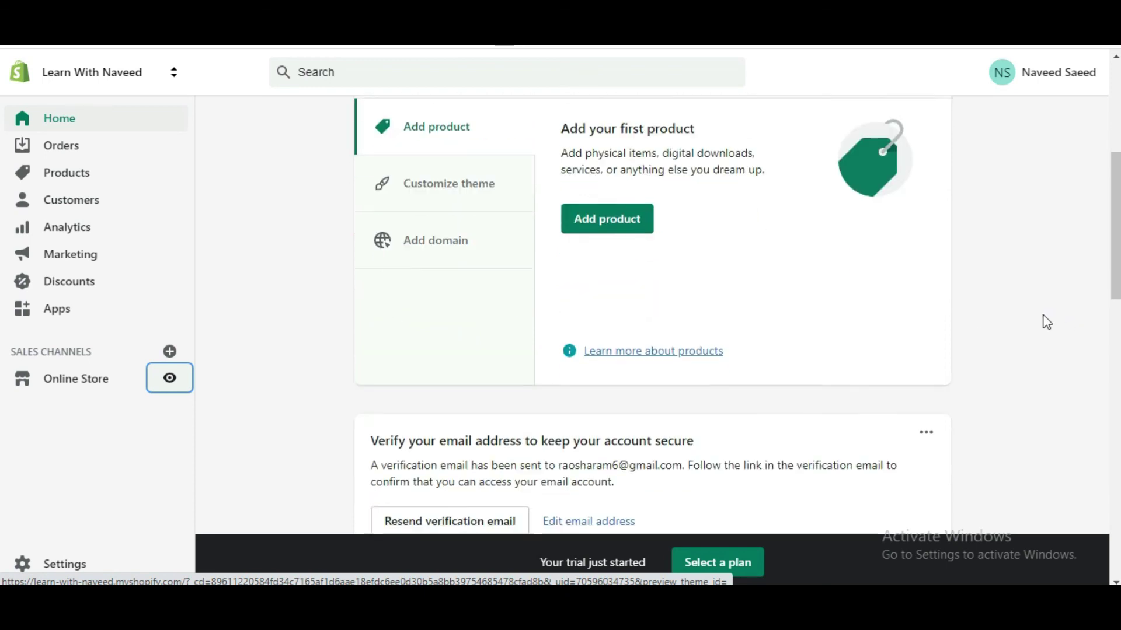
{"action": "scroll", "coordinate": [995, 320], "scroll_direction": "down", "scroll_amount": 13}
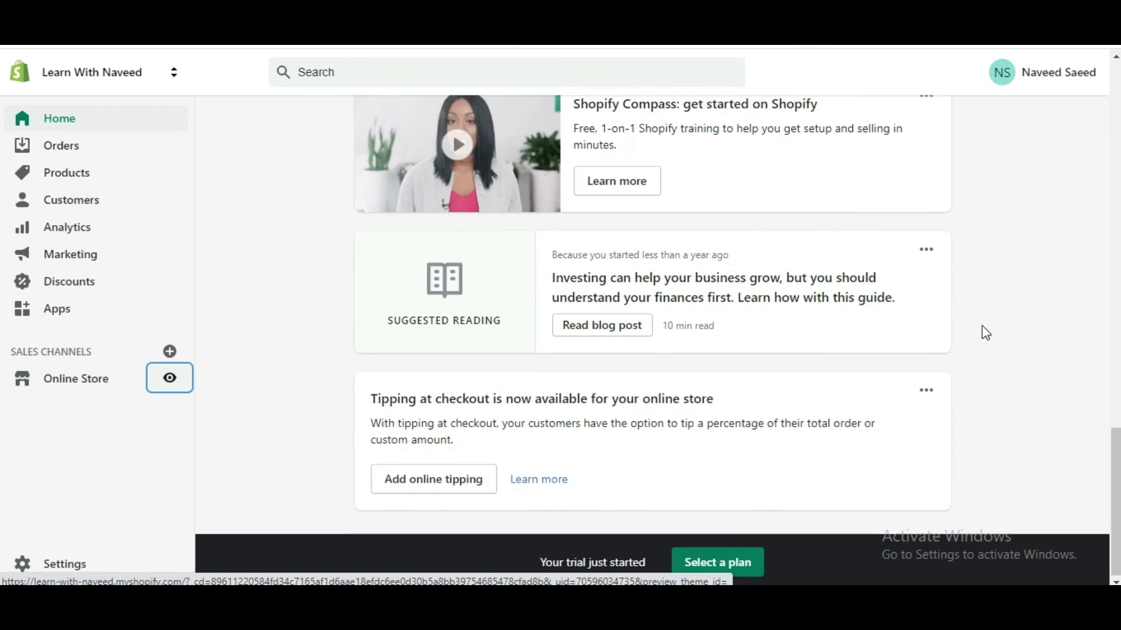
{"action": "scroll", "coordinate": [983, 329], "scroll_direction": "up", "scroll_amount": 18}
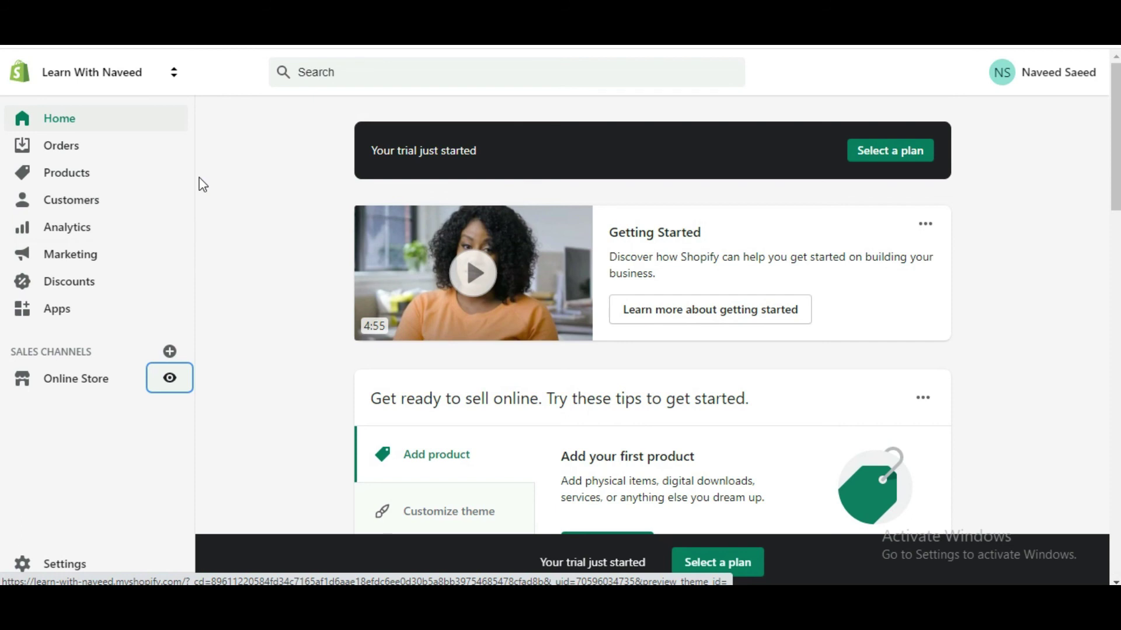
{"action": "left_click", "coordinate": [209, 246]}
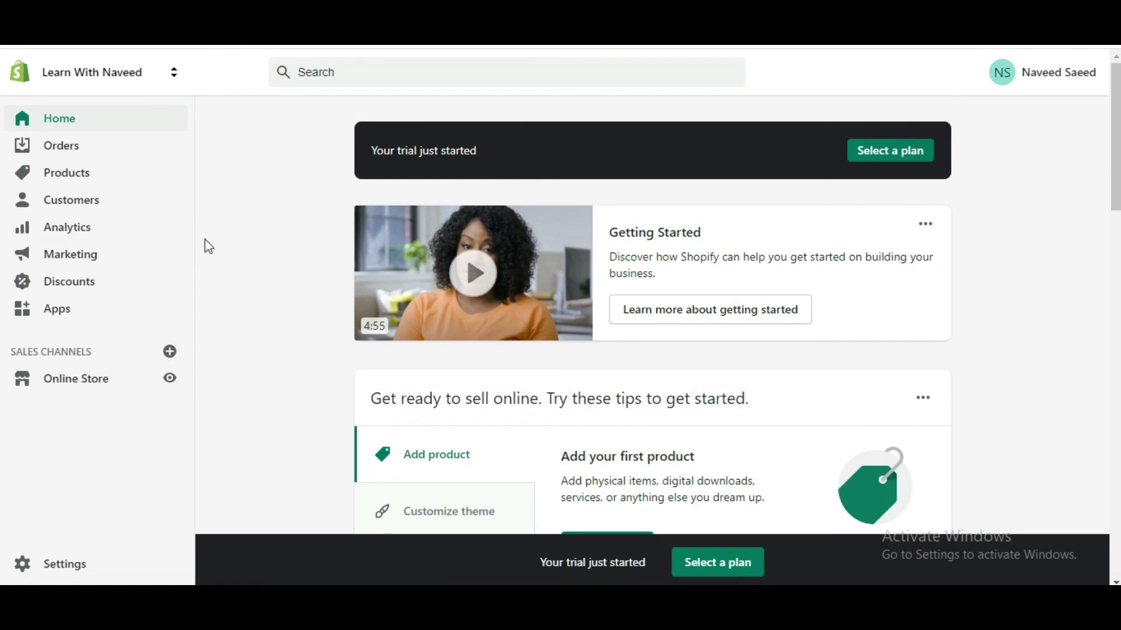